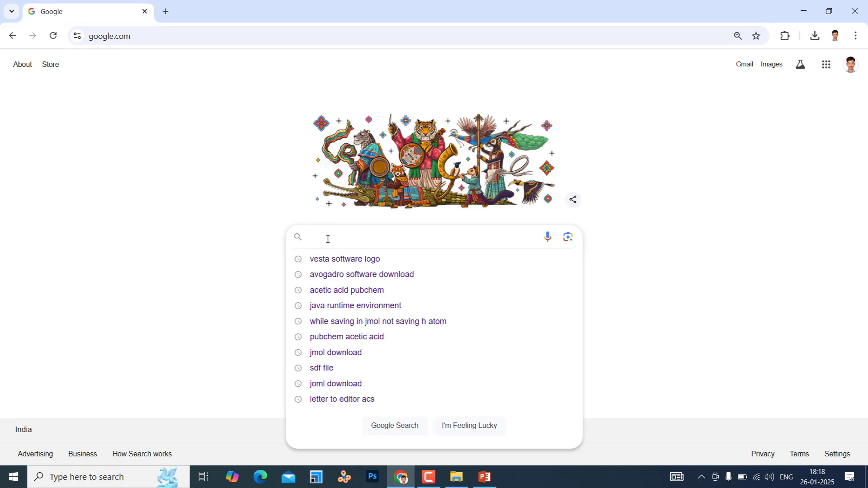
Find acetic acid on PubChem, scroll to its 3D Conformer and open Download Coordinates
{"action": "type", "text": "ace"}
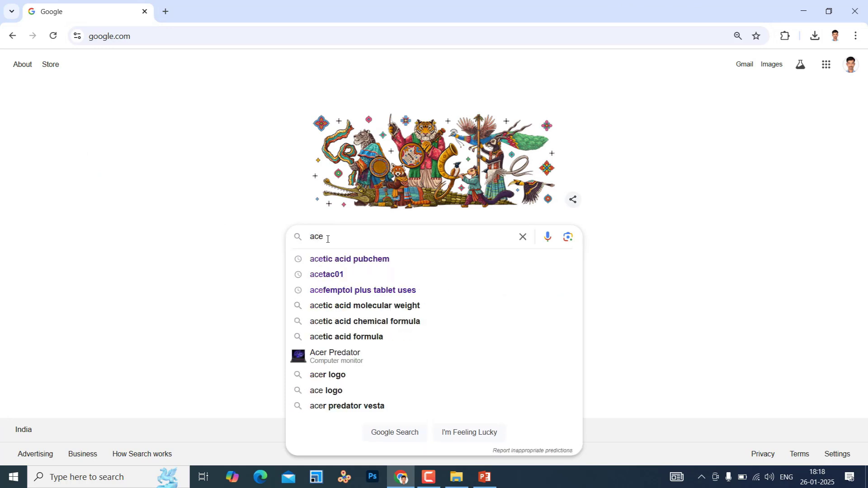
{"action": "left_click", "coordinate": [361, 265]}
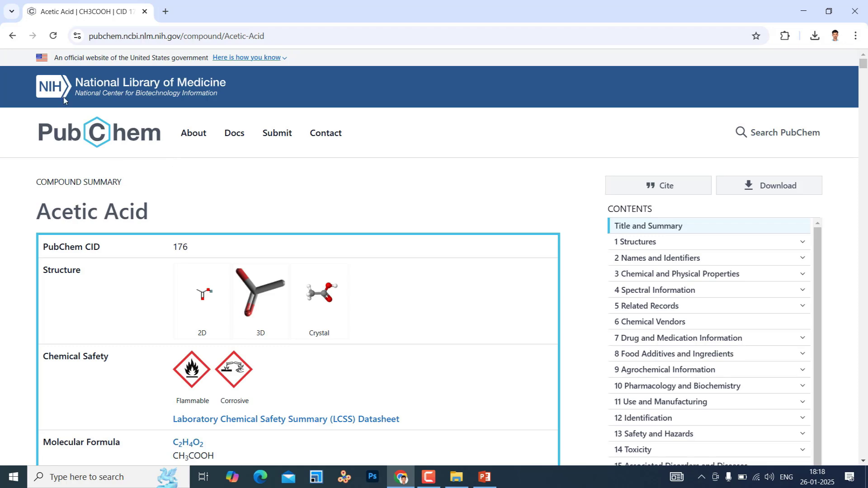
{"action": "scroll", "coordinate": [244, 244], "scroll_direction": "down", "scroll_amount": 15}
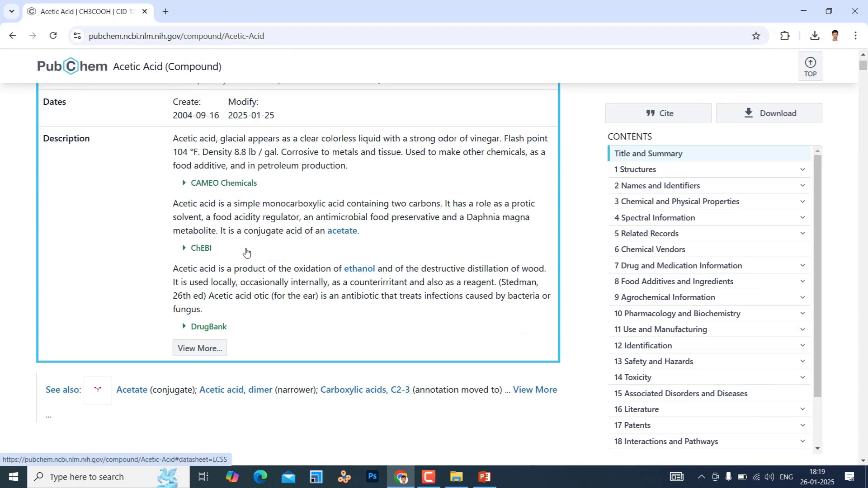
{"action": "scroll", "coordinate": [245, 252], "scroll_direction": "down", "scroll_amount": 3}
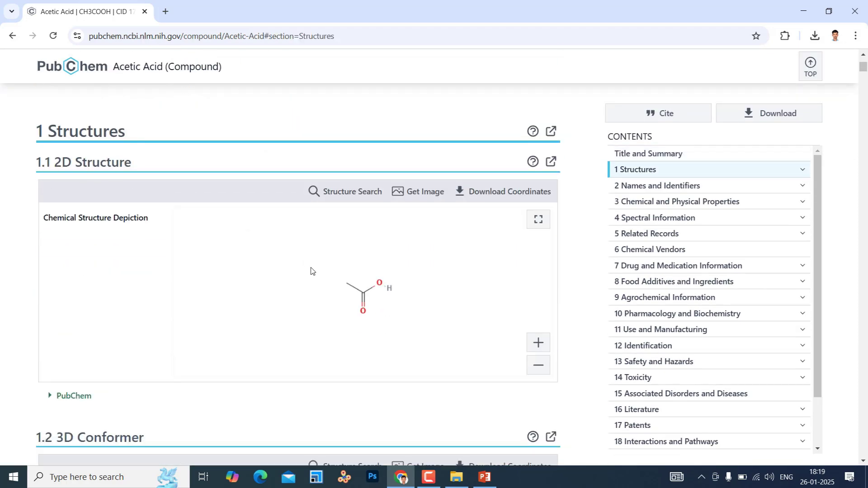
{"action": "scroll", "coordinate": [312, 270], "scroll_direction": "down", "scroll_amount": 1}
{"action": "scroll", "coordinate": [316, 284], "scroll_direction": "down", "scroll_amount": 2}
{"action": "scroll", "coordinate": [283, 244], "scroll_direction": "down", "scroll_amount": 2}
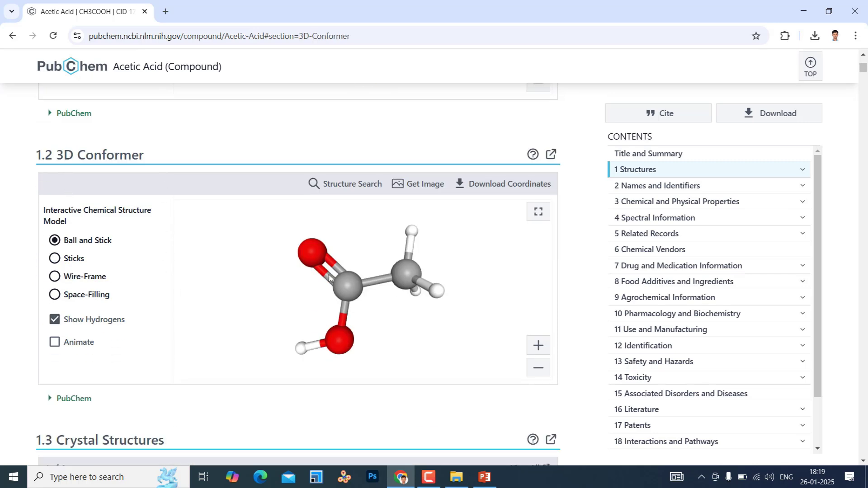
{"action": "left_click_drag", "start_coordinate": [362, 327], "coordinate": [418, 267]}
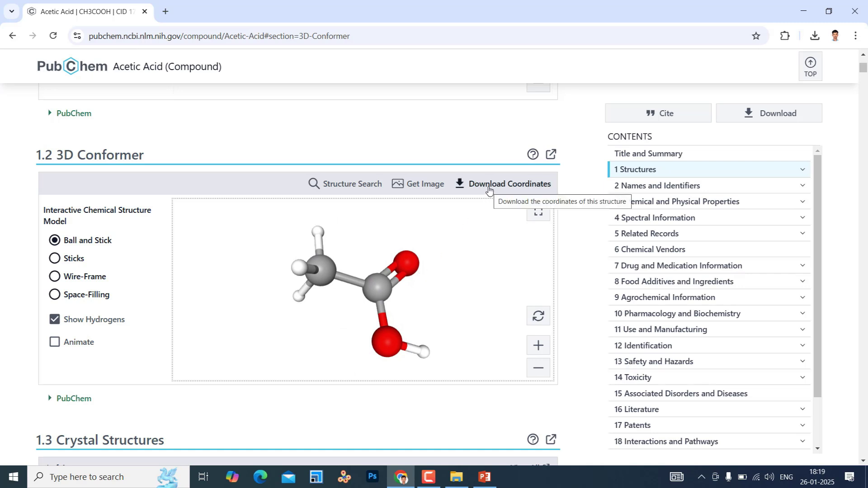
{"action": "left_click", "coordinate": [489, 191]}
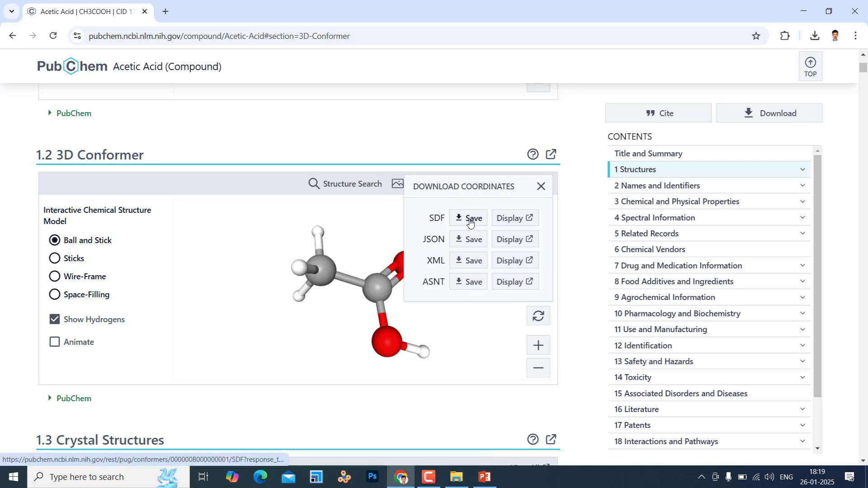
Save the acetic acid conformer as an SDF file and reveal it in the Downloads folder
{"action": "left_click", "coordinate": [470, 220]}
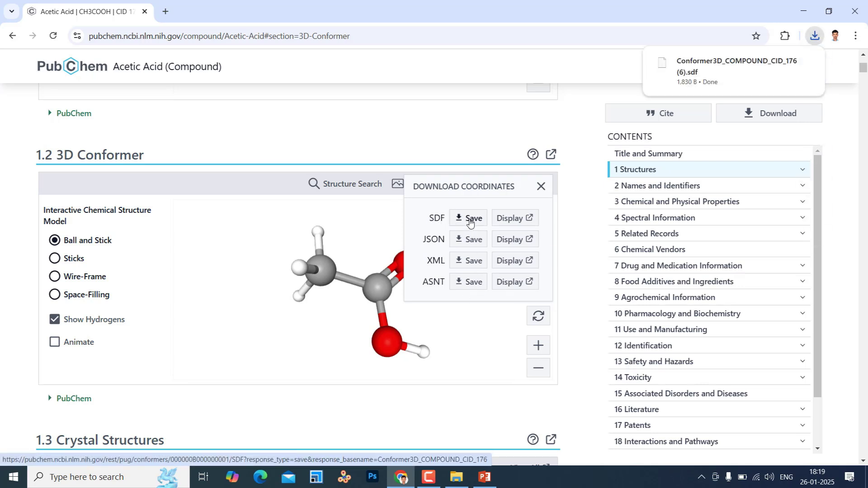
{"action": "mouse_move", "coordinate": [770, 76]}
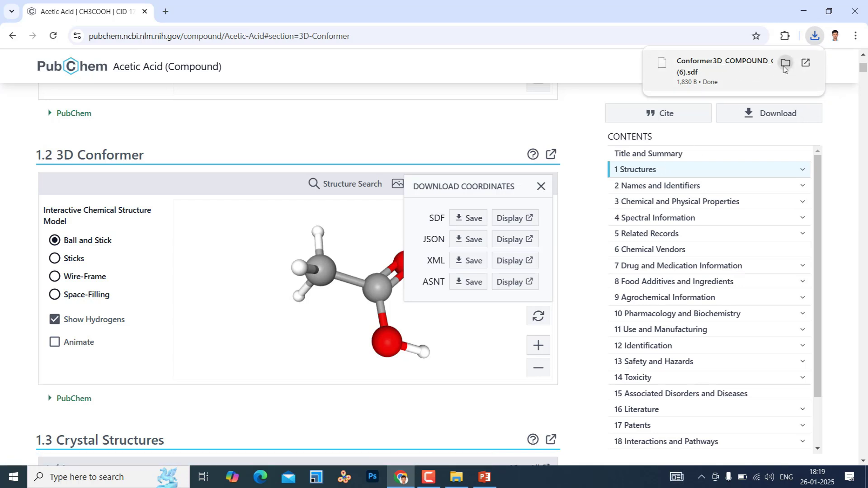
{"action": "left_click", "coordinate": [784, 64]}
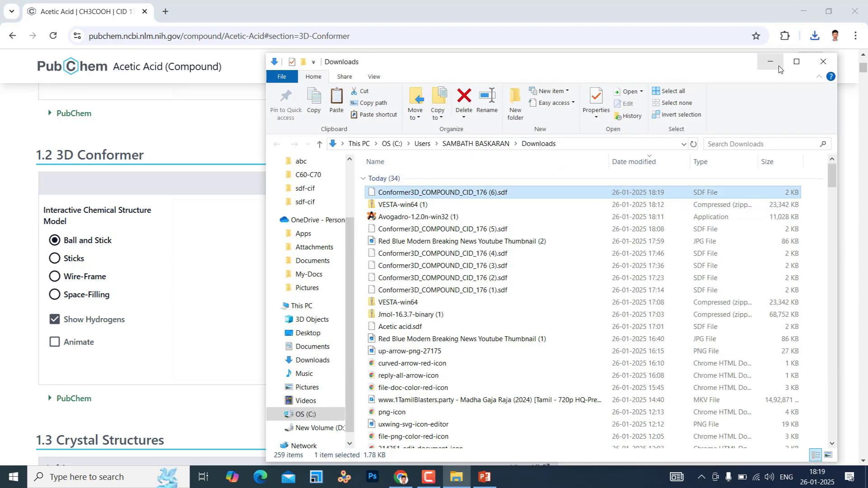
Delete the four old files in sdf-cif and paste in the downloaded SDF file
{"action": "left_click", "coordinate": [769, 62]}
{"action": "left_click", "coordinate": [802, 11]}
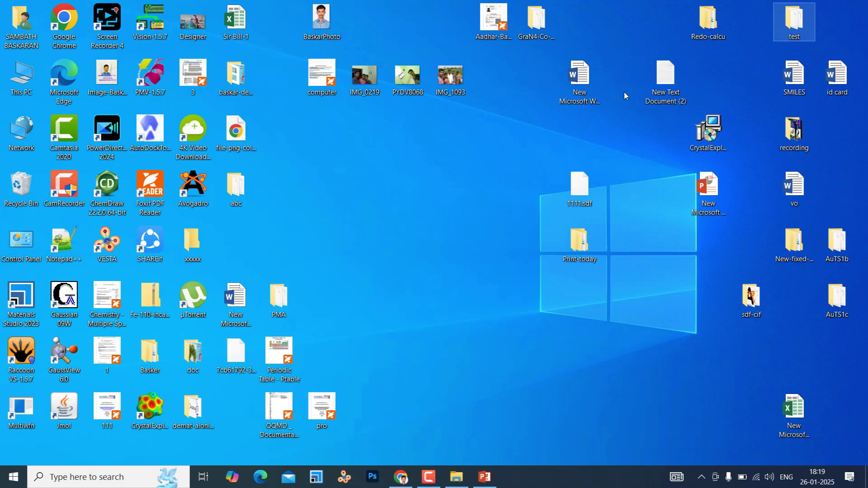
{"action": "double_click", "coordinate": [743, 299]}
{"action": "left_click_drag", "start_coordinate": [235, 266], "coordinate": [170, 174]}
{"action": "key", "text": "Delete"}
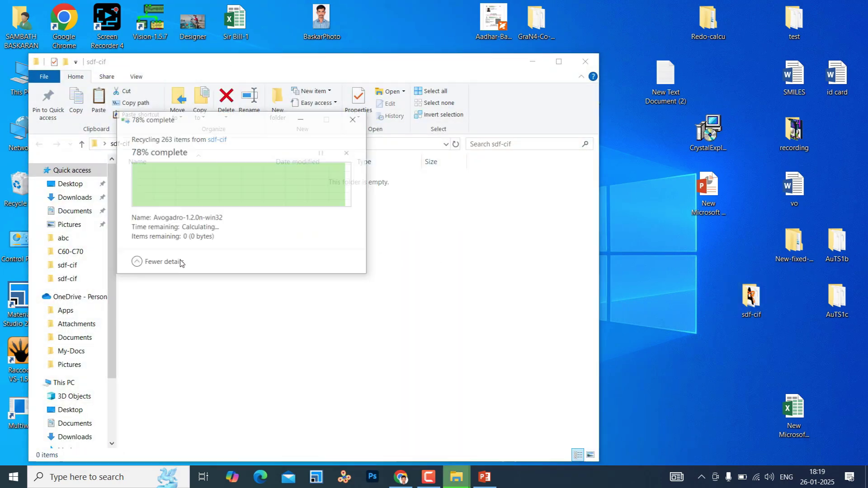
{"action": "key", "text": "ctrl+v"}
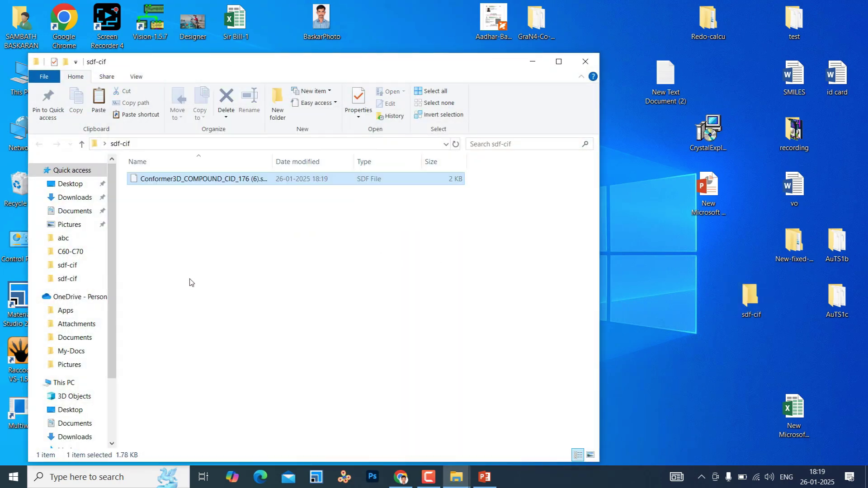
Rename the pasted file to Conformer3D_COMPOUND_CID_176.sdf, dropping the ' (6)' suffix
{"action": "left_click", "coordinate": [213, 180]}
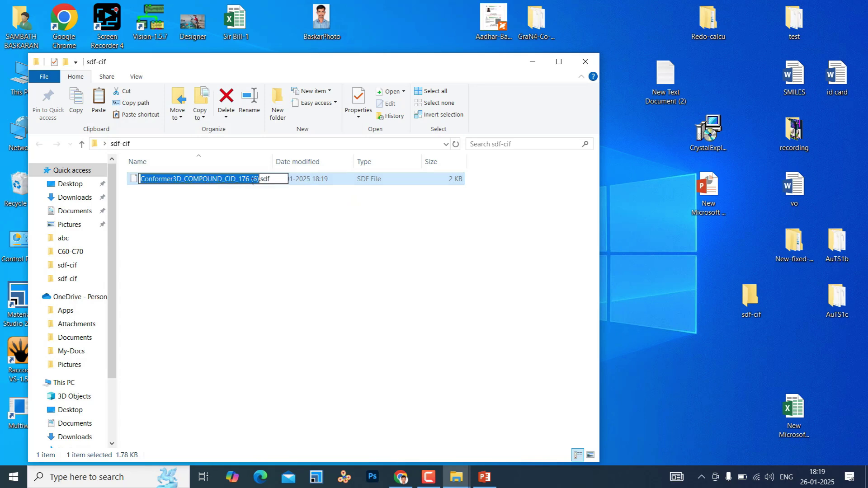
{"action": "key", "text": "Right"}
{"action": "key", "text": "BackSpace"}
{"action": "key", "text": "BackSpace"}
{"action": "key", "text": "BackSpace"}
{"action": "key", "text": "BackSpace"}
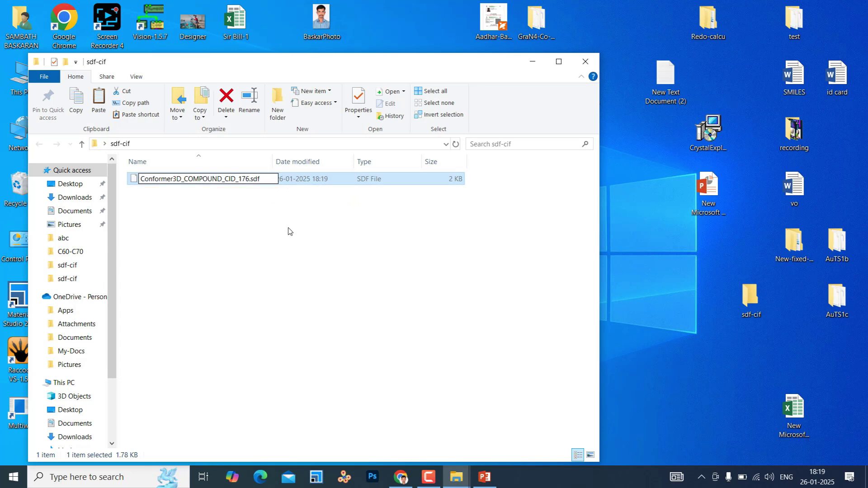
{"action": "left_click", "coordinate": [289, 229]}
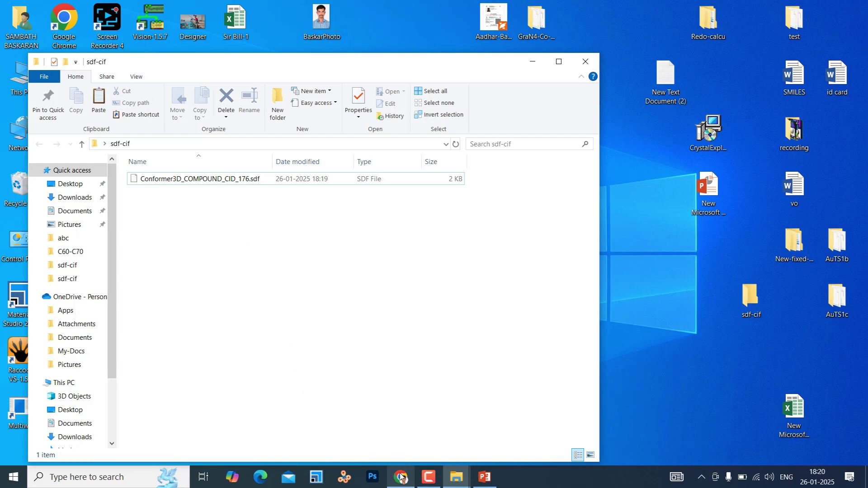
Search Google for 'avogadro software download' in a new browser tab
{"action": "mouse_move", "coordinate": [400, 476]}
{"action": "left_click", "coordinate": [398, 429]}
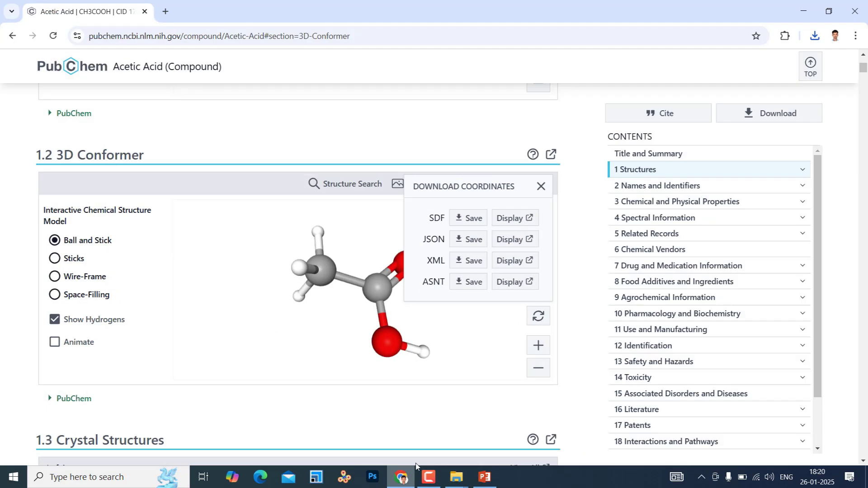
{"action": "left_click", "coordinate": [165, 12]}
{"action": "type", "text": "g"}
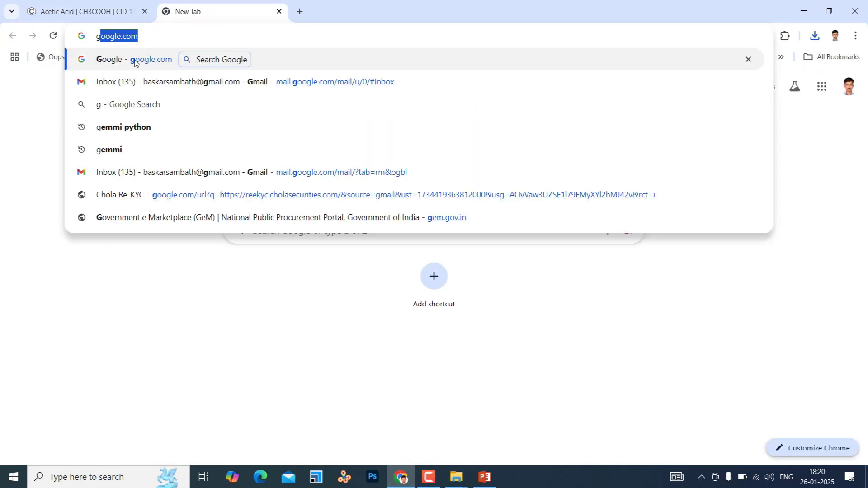
{"action": "left_click", "coordinate": [134, 62]}
{"action": "left_click", "coordinate": [333, 235]}
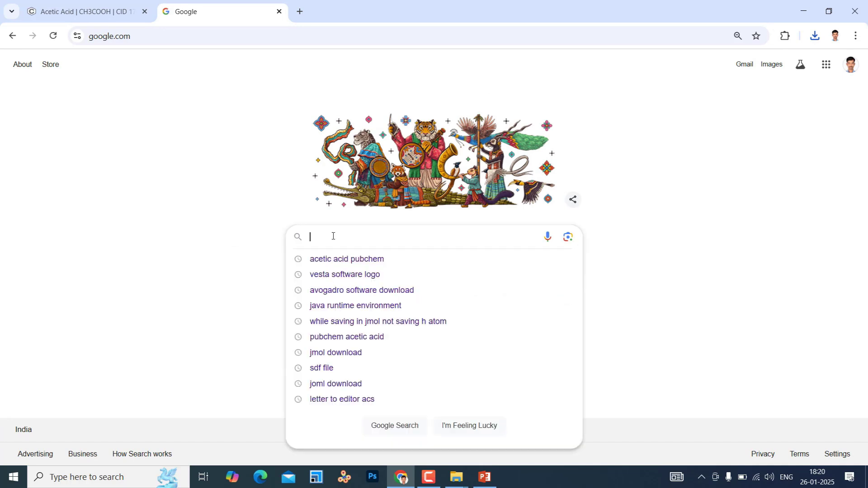
{"action": "left_click", "coordinate": [339, 291]}
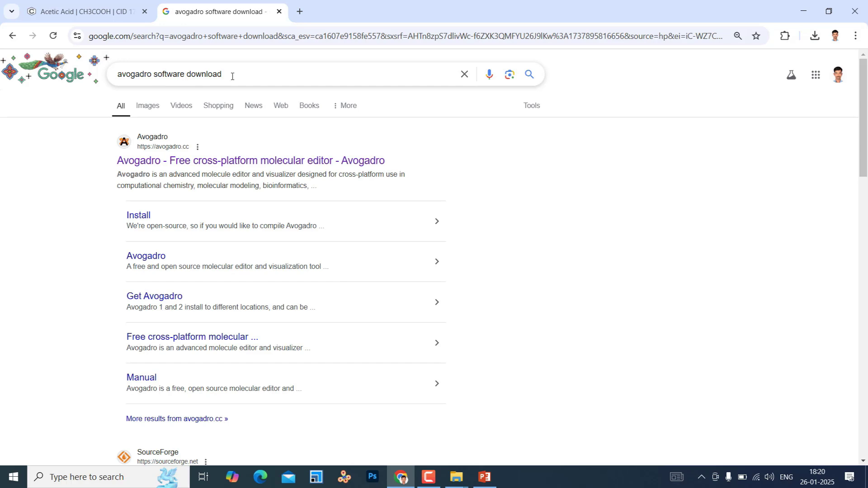
Download the Avogadro 1.2.0 installer from avogadro.cc and show it in the Downloads folder
{"action": "left_click", "coordinate": [195, 161]}
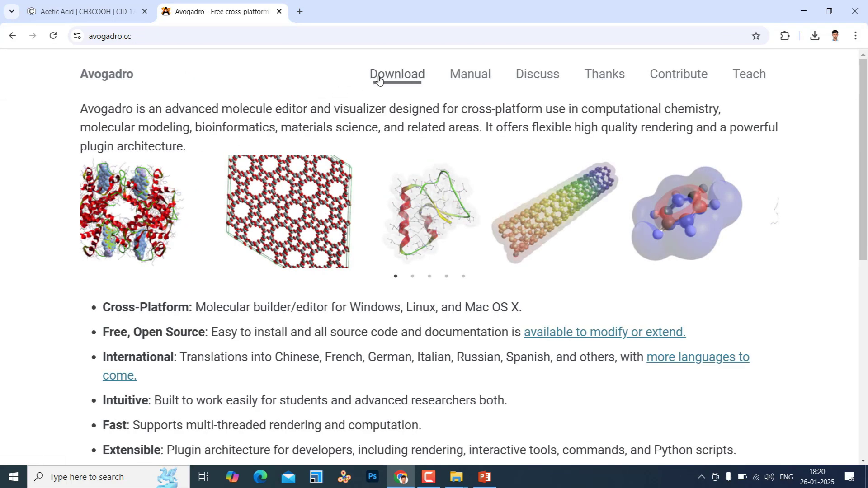
{"action": "left_click", "coordinate": [378, 78]}
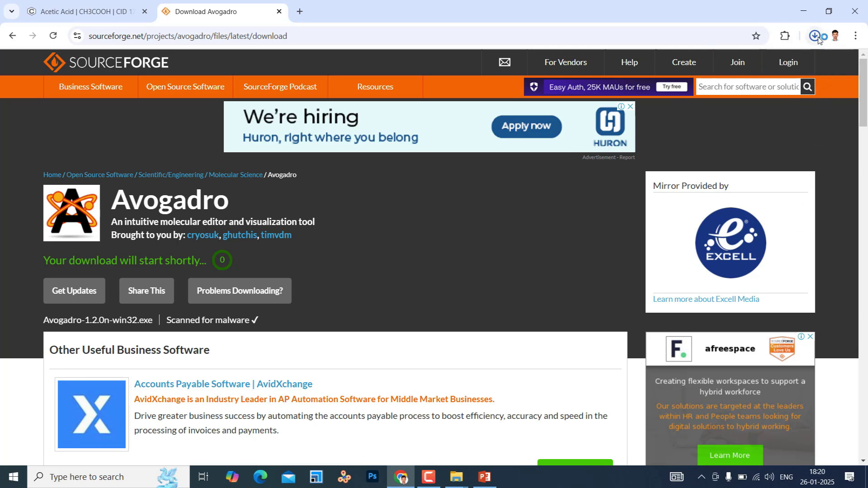
{"action": "left_click", "coordinate": [814, 36]}
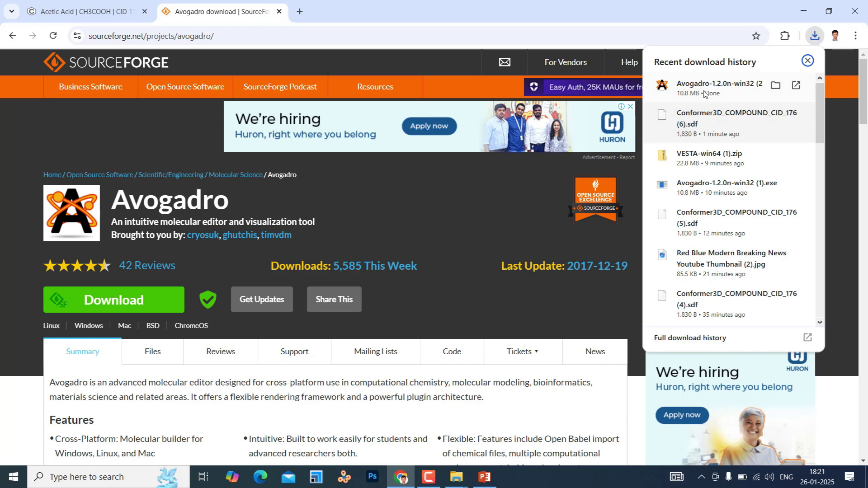
{"action": "left_click", "coordinate": [775, 85]}
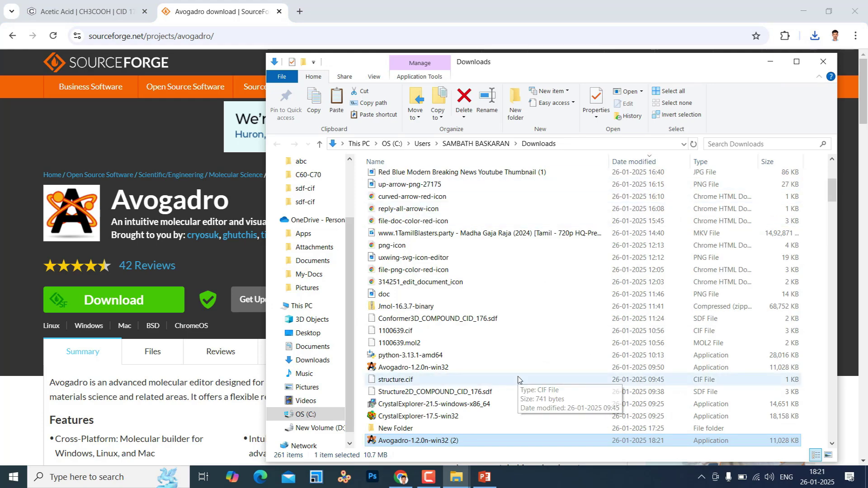
Paste the Avogadro installer into sdf-cif and rename it Avogadro-1.2.0n-win32, removing ' (2)'
{"action": "left_click", "coordinate": [778, 62]}
{"action": "left_click", "coordinate": [803, 10]}
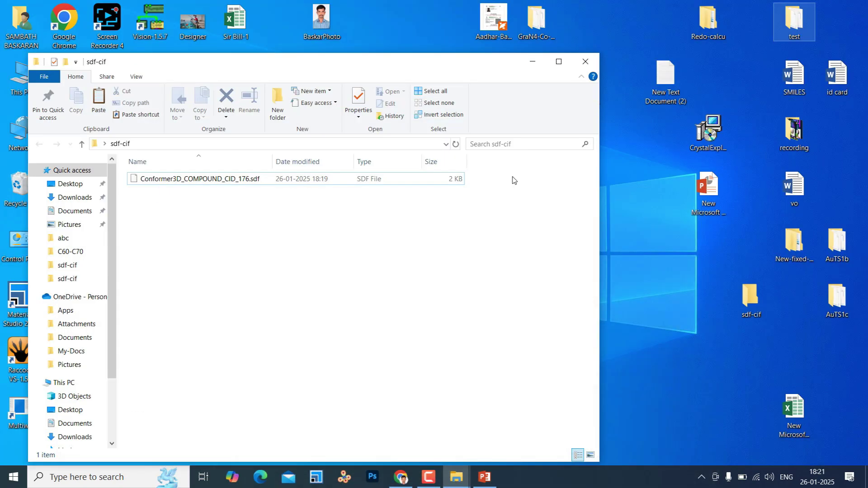
{"action": "key", "text": "ctrl+v"}
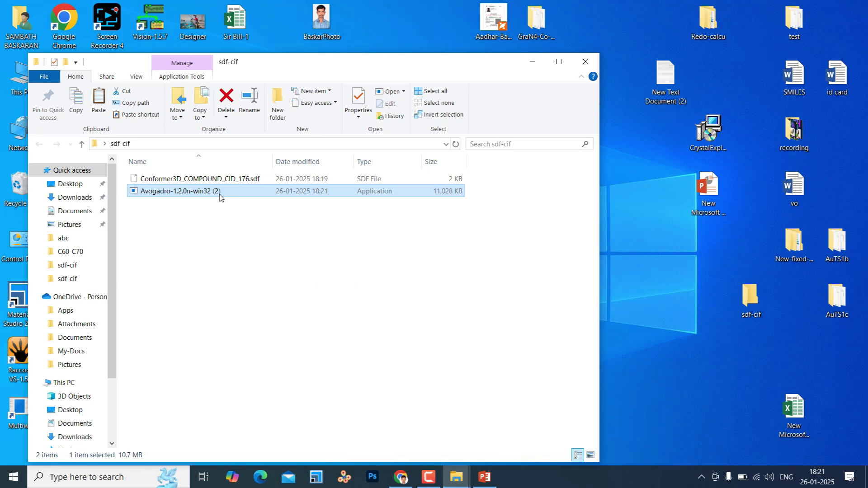
{"action": "left_click", "coordinate": [219, 195]}
{"action": "left_click", "coordinate": [228, 190]}
{"action": "key", "text": "BackSpace"}
{"action": "key", "text": "BackSpace"}
{"action": "key", "text": "BackSpace"}
{"action": "key", "text": "BackSpace"}
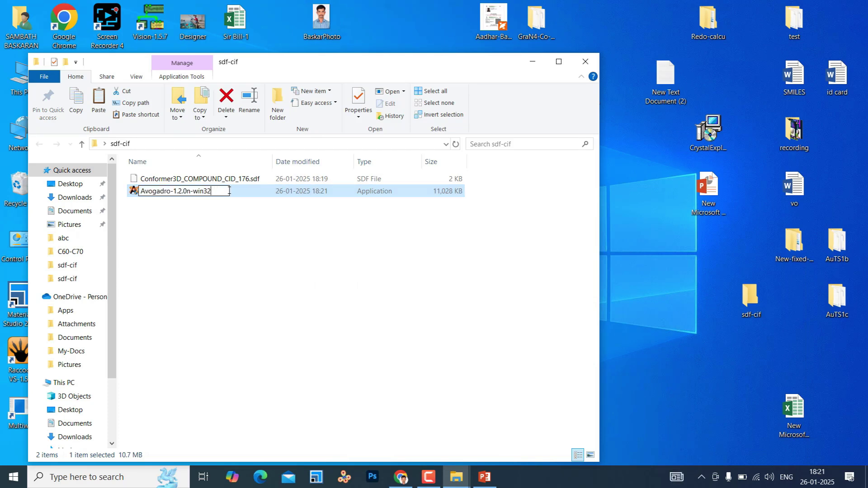
{"action": "left_click", "coordinate": [243, 291]}
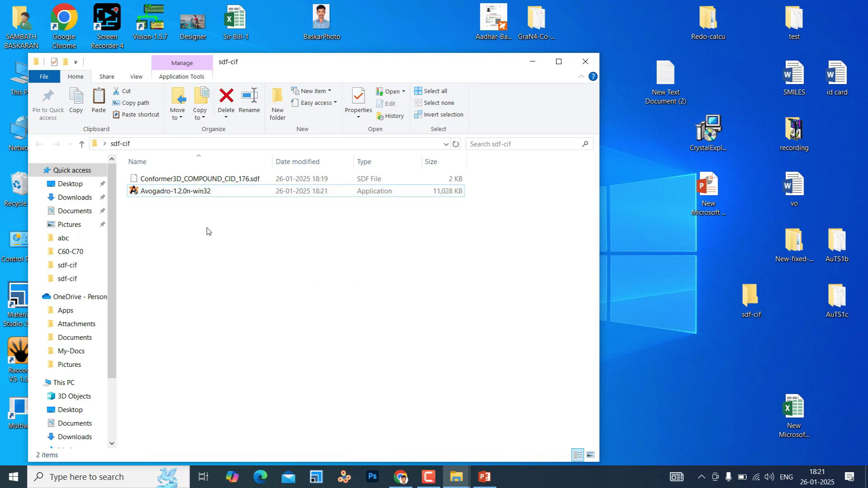
Launch the Avogadro installer, then cancel and quit the Setup Wizard
{"action": "left_click", "coordinate": [188, 196]}
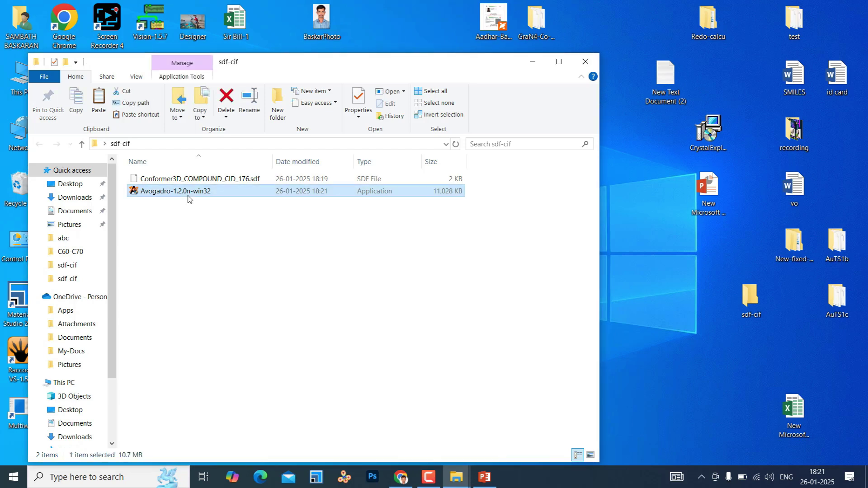
{"action": "double_click", "coordinate": [188, 191]}
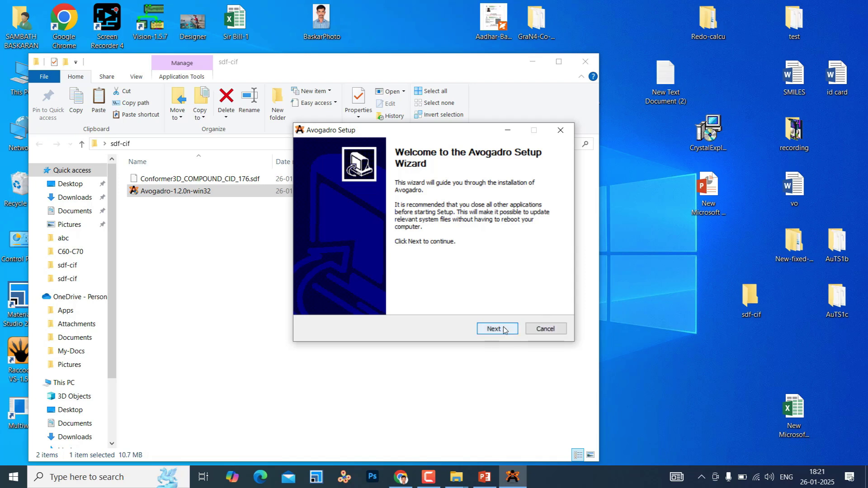
{"action": "left_click", "coordinate": [528, 329]}
{"action": "left_click", "coordinate": [454, 276]}
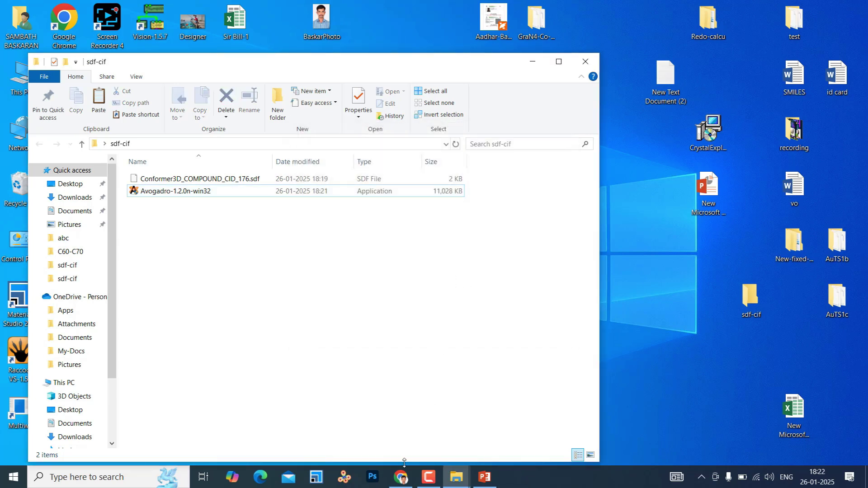
Search Google for 'vesta download' in a new browser tab
{"action": "left_click", "coordinate": [400, 475]}
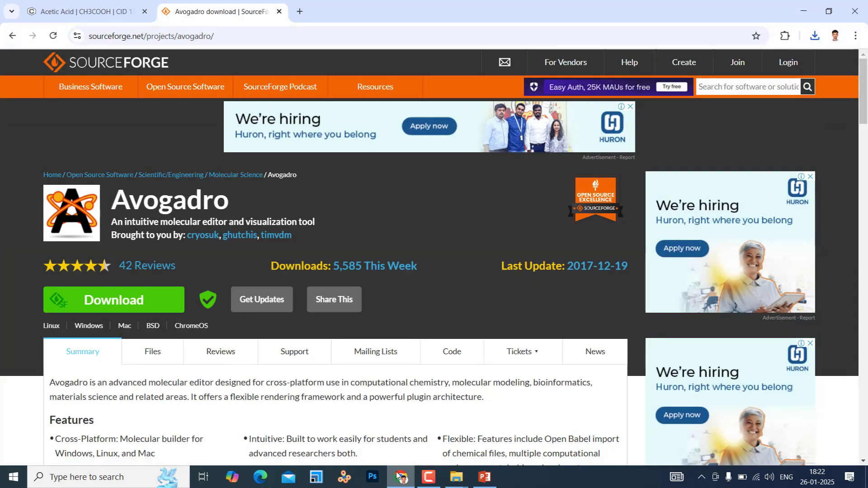
{"action": "left_click", "coordinate": [299, 11]}
{"action": "type", "text": "google.com"}
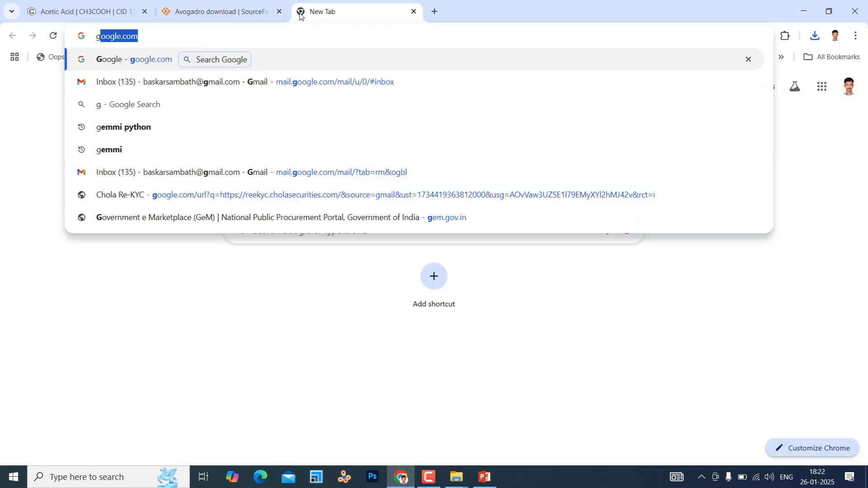
{"action": "key", "text": "Return"}
{"action": "type", "text": "vesta"}
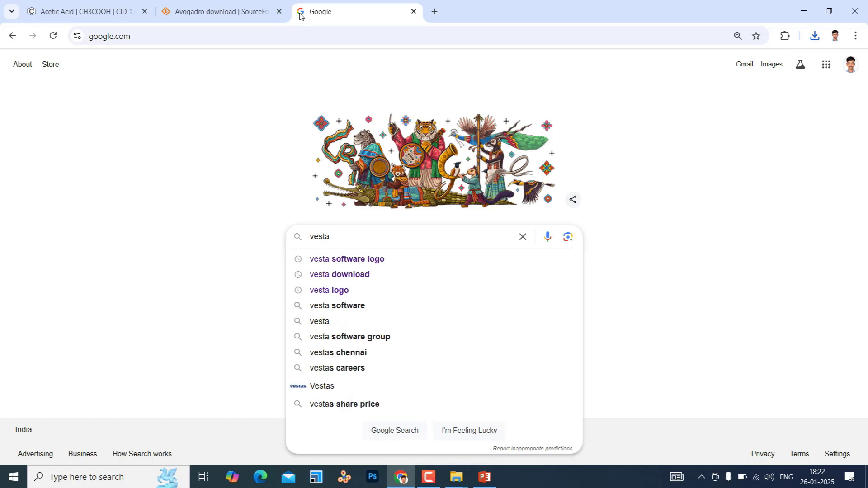
{"action": "key", "text": "Down"}
{"action": "key", "text": "Down"}
{"action": "key", "text": "Return"}
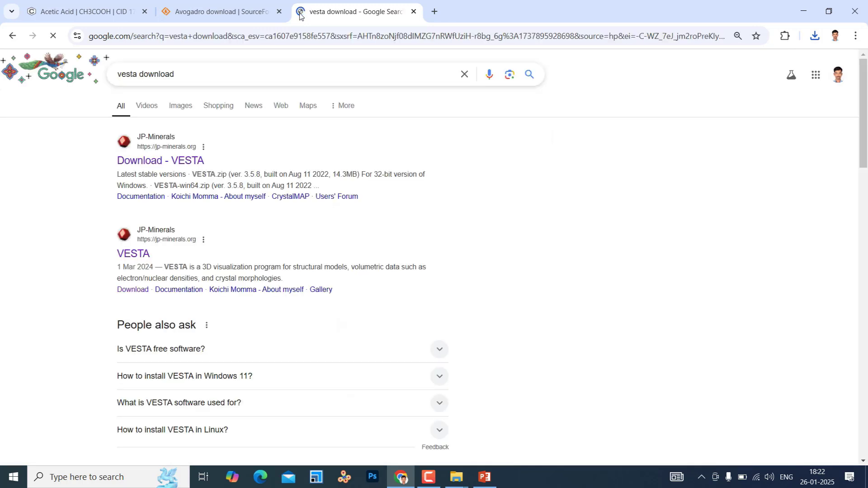
Download VESTA-win64.zip from the Latest development versions on the JP-Minerals page
{"action": "left_click", "coordinate": [162, 163]}
{"action": "scroll", "coordinate": [393, 259], "scroll_direction": "down", "scroll_amount": 10}
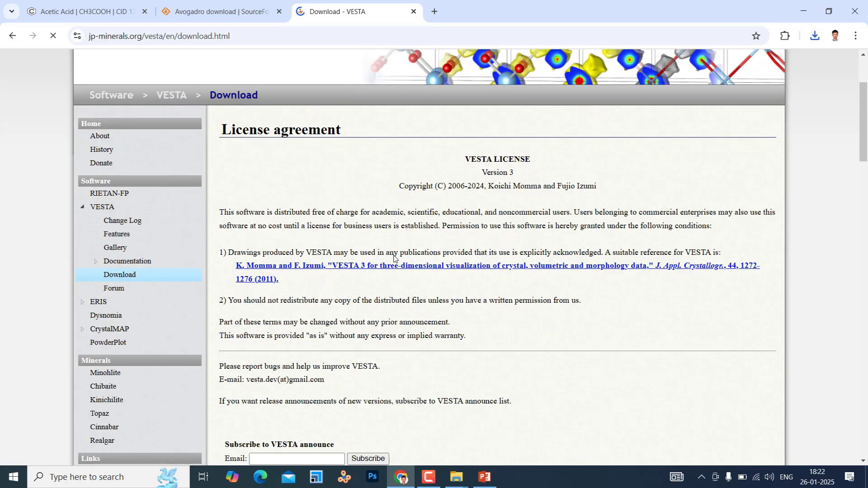
{"action": "scroll", "coordinate": [394, 259], "scroll_direction": "down", "scroll_amount": 4}
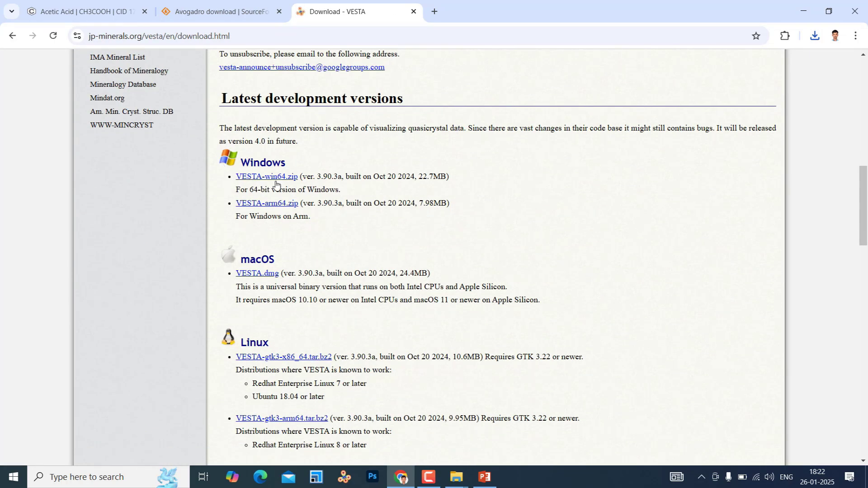
{"action": "scroll", "coordinate": [272, 279], "scroll_direction": "down", "scroll_amount": 4}
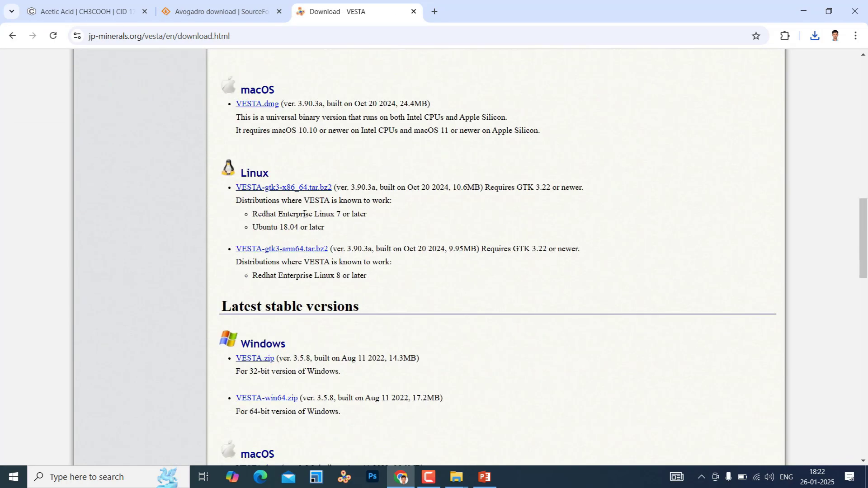
{"action": "scroll", "coordinate": [306, 237], "scroll_direction": "down", "scroll_amount": 4}
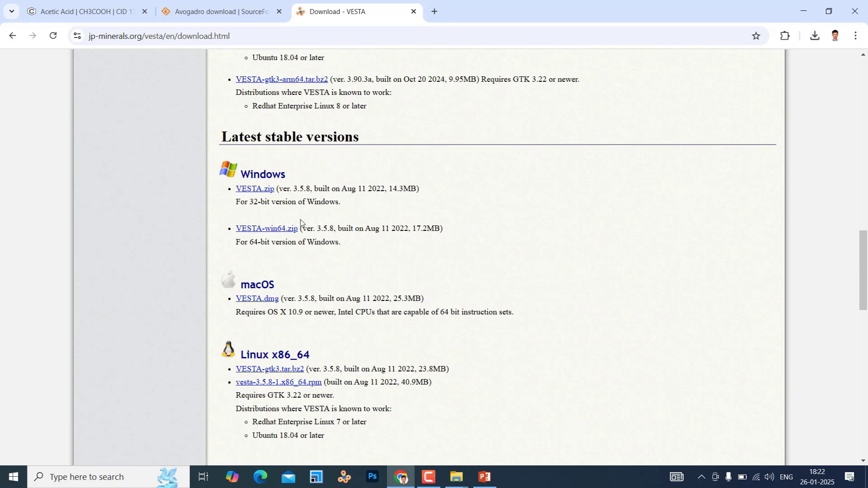
{"action": "scroll", "coordinate": [300, 221], "scroll_direction": "up", "scroll_amount": 8}
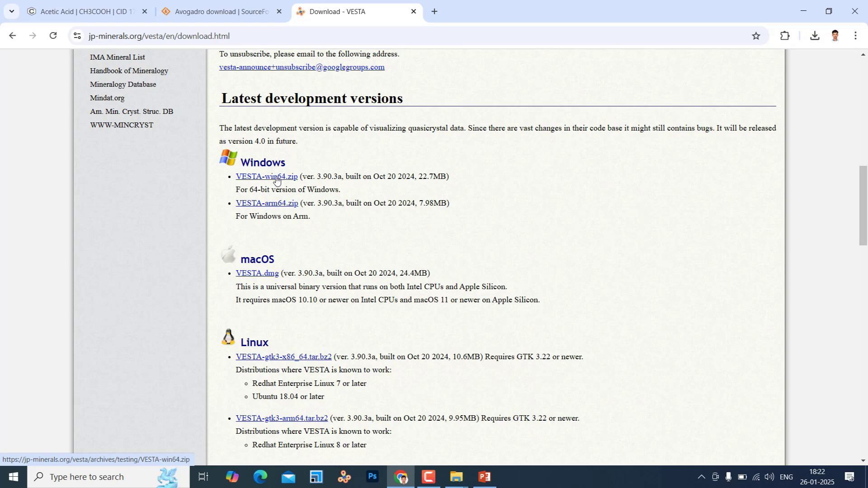
{"action": "left_click", "coordinate": [277, 179]}
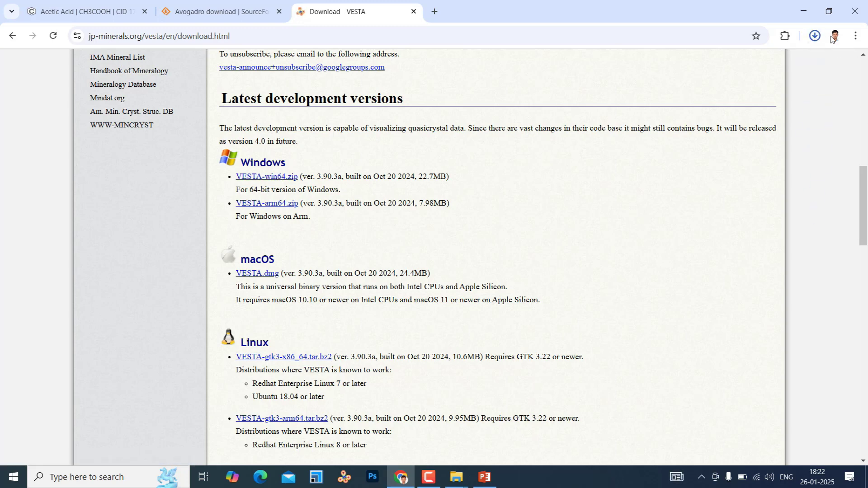
Confirm VESTA-win64 (2).zip finished downloading and show it in the Downloads folder
{"action": "left_click", "coordinate": [815, 36]}
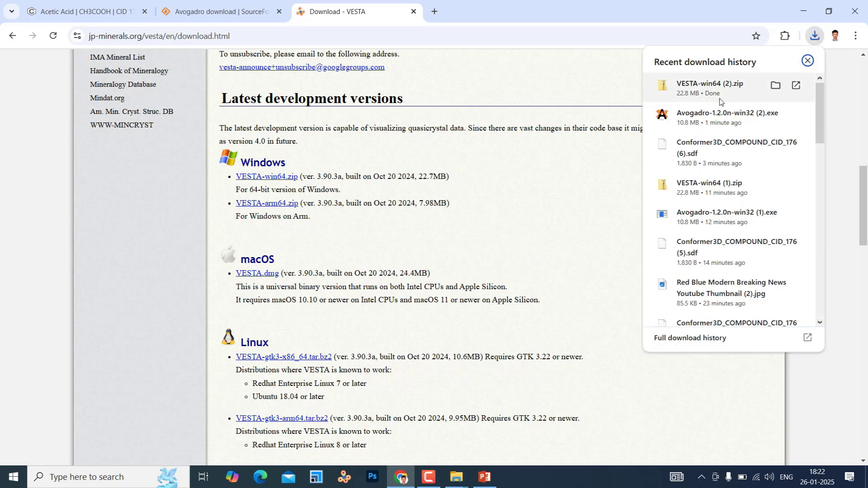
{"action": "left_click", "coordinate": [775, 85]}
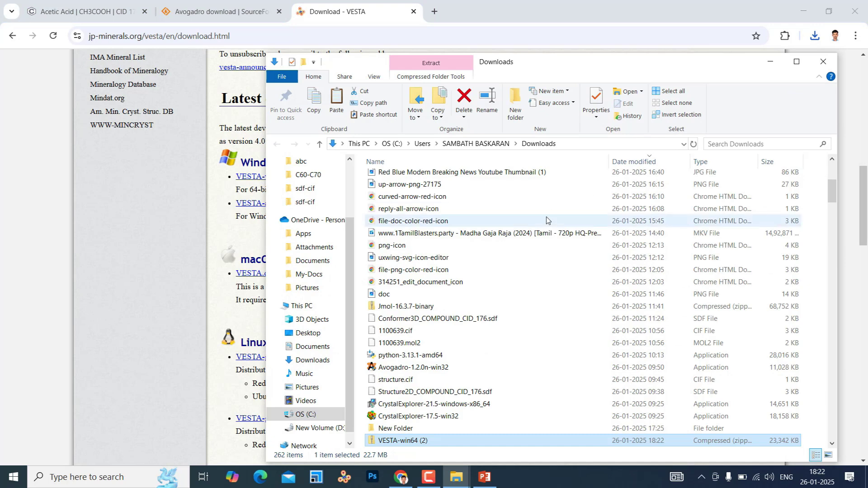
Select the VESTA-win64 (1) zip at the top of the Downloads list and minimize the browser
{"action": "key", "text": "Home"}
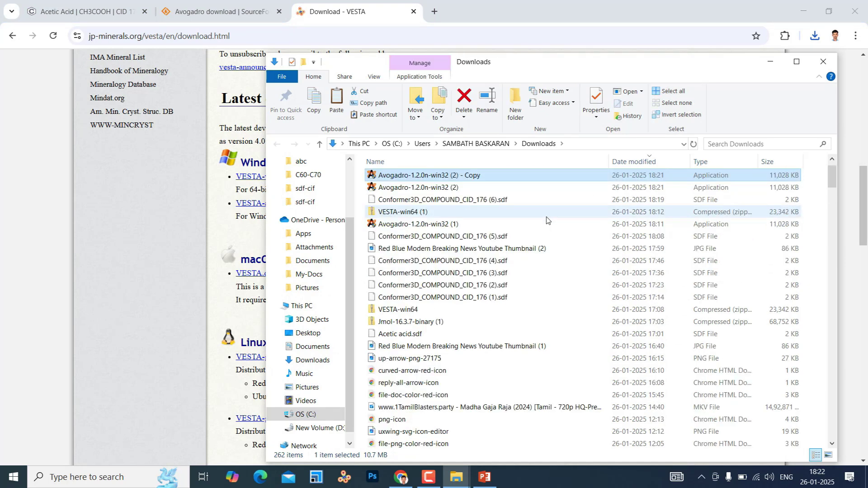
{"action": "left_click", "coordinate": [435, 215]}
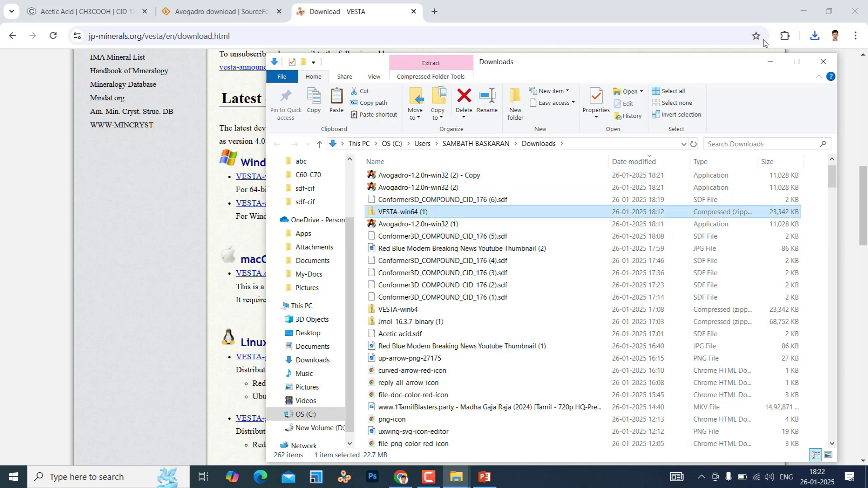
{"action": "left_click", "coordinate": [803, 10]}
Paste the VESTA zip into sdf-cif and extract it with 7-Zip to a VESTA-win64 folder
{"action": "left_click", "coordinate": [181, 315]}
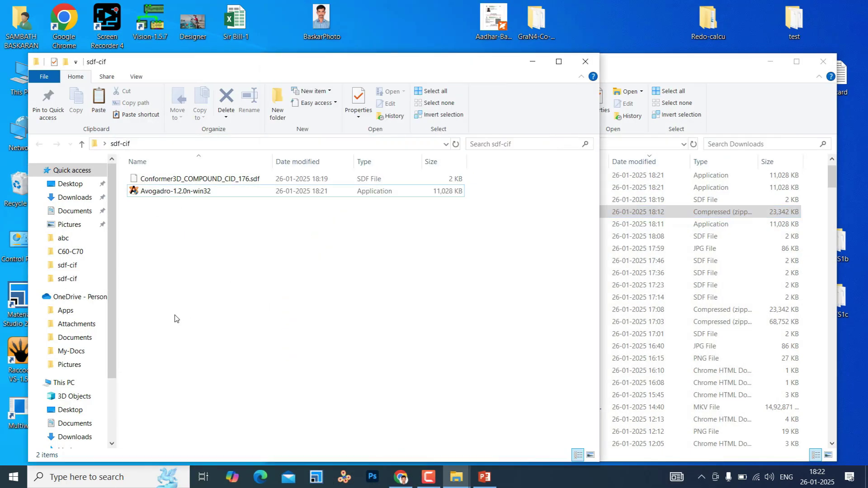
{"action": "key", "text": "ctrl+v"}
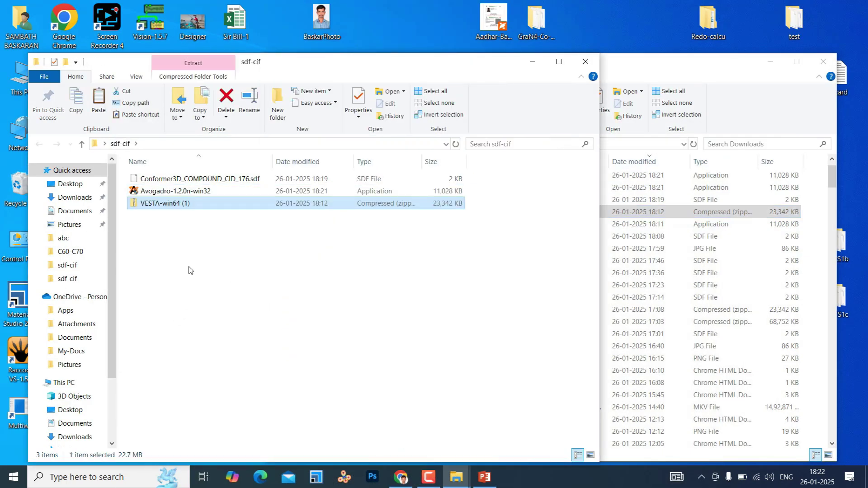
{"action": "right_click", "coordinate": [169, 206]}
{"action": "mouse_move", "coordinate": [208, 260]}
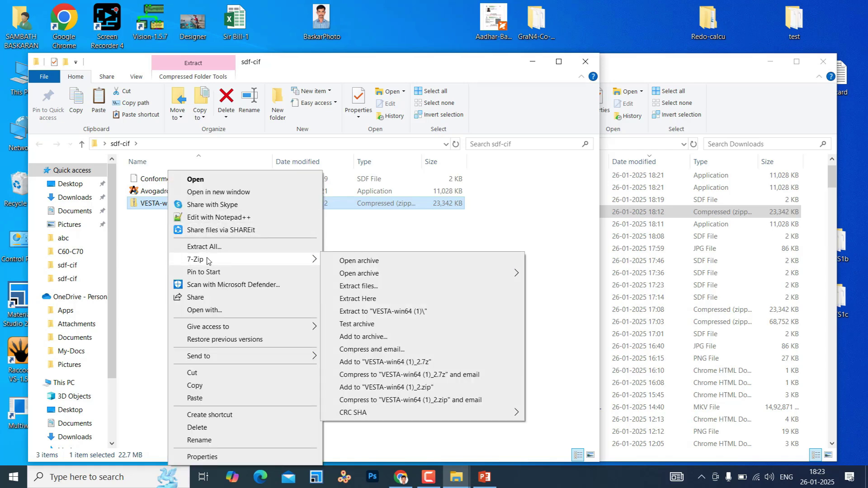
{"action": "left_click", "coordinate": [360, 297]}
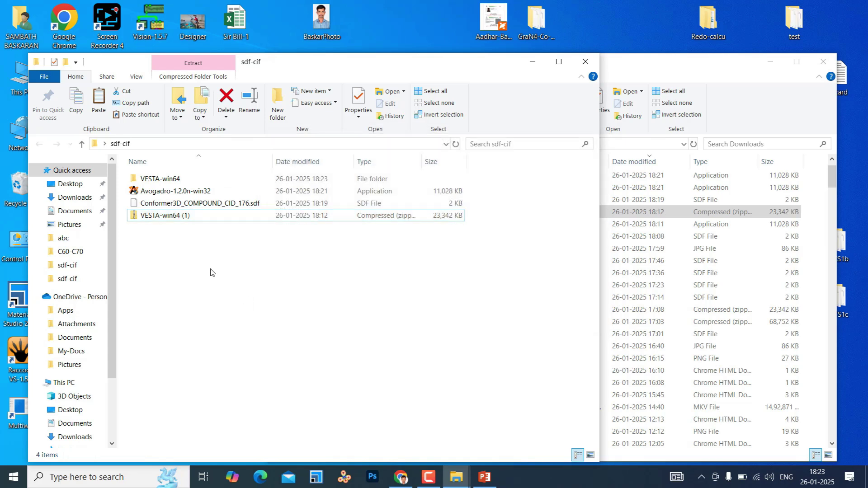
Delete the VESTA-win64 (1) zip and open the extracted VESTA-win64 folder
{"action": "left_click", "coordinate": [172, 217]}
{"action": "key", "text": "Delete"}
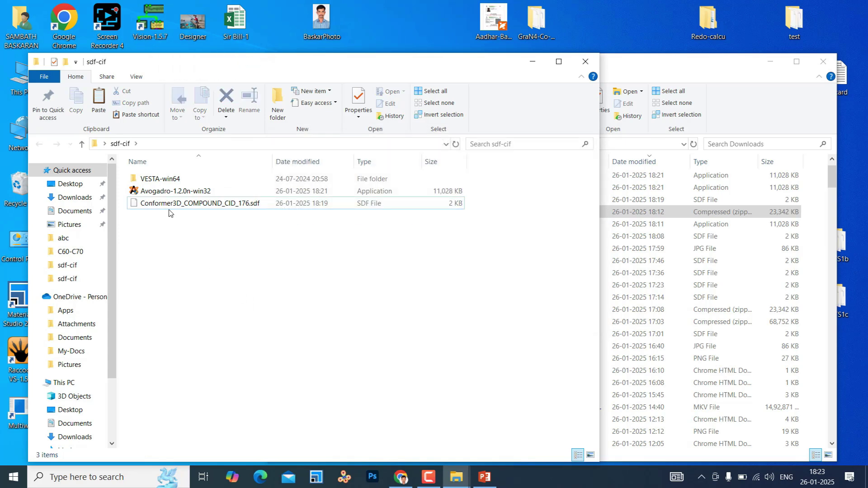
{"action": "double_click", "coordinate": [166, 180]}
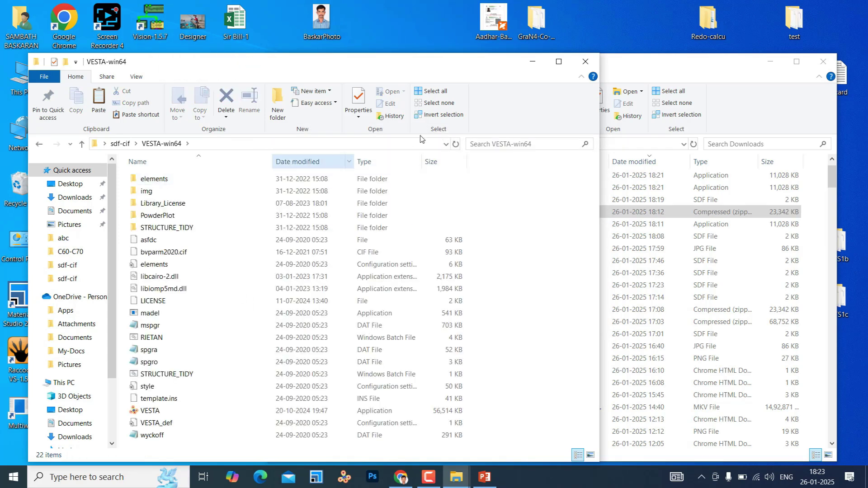
Maximize the VESTA-win64 window, switch to List then Details view, and minimize it
{"action": "left_click", "coordinate": [559, 61]}
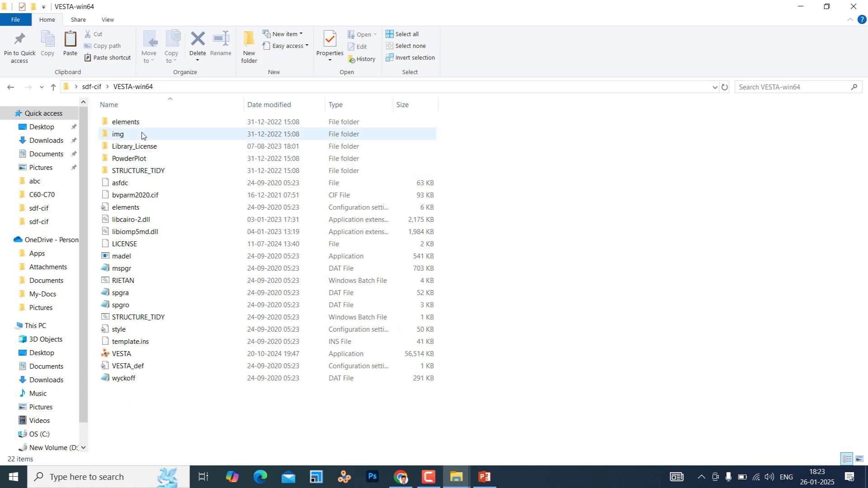
{"action": "key", "text": "ctrl+shift+5"}
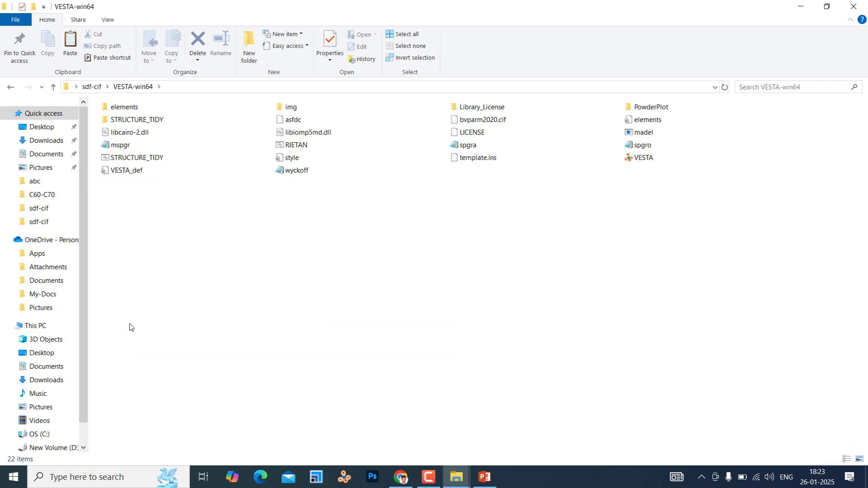
{"action": "key", "text": "ctrl+shift+6"}
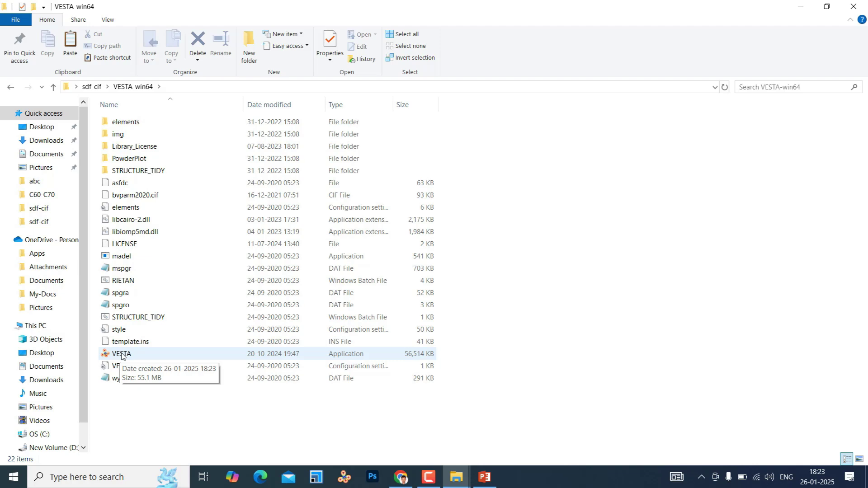
{"action": "left_click", "coordinate": [801, 9]}
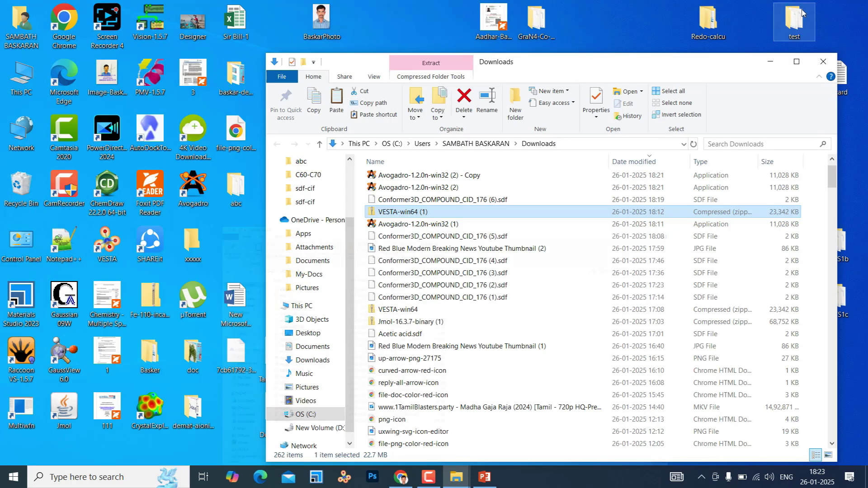
Close the Downloads window, go up to sdf-cif and select Conformer3D_COMPOUND_CID_176.sdf
{"action": "left_click", "coordinate": [822, 62]}
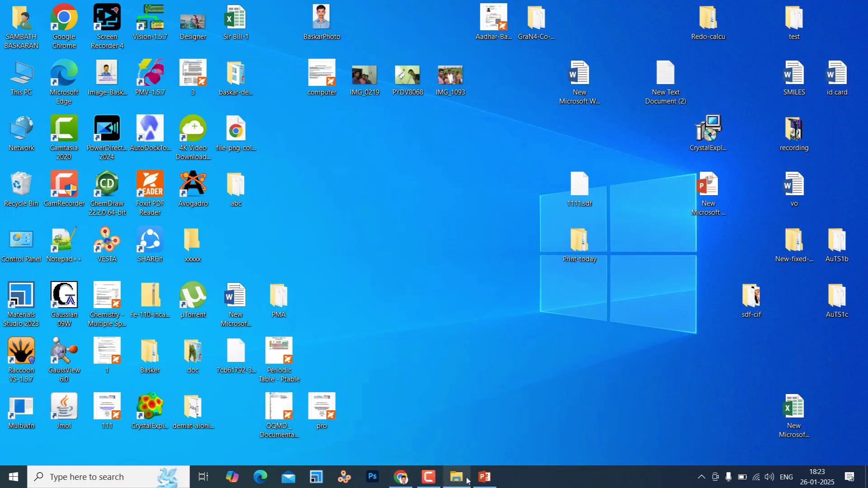
{"action": "left_click", "coordinate": [467, 480]}
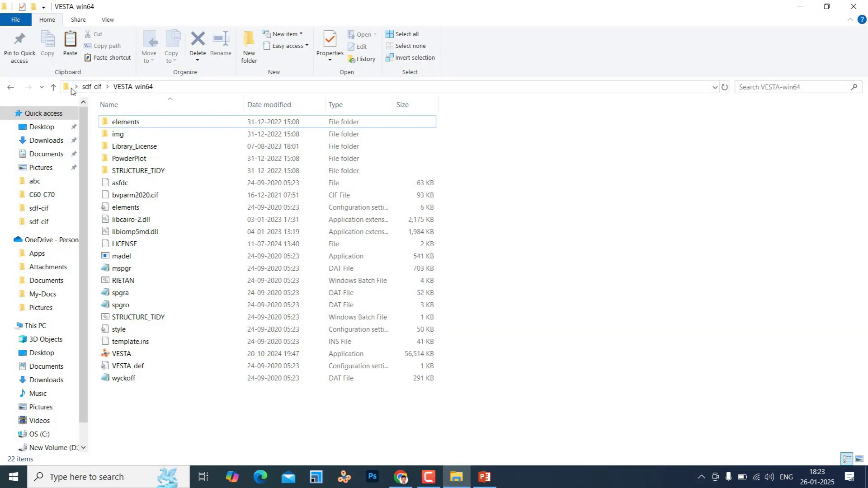
{"action": "left_click", "coordinate": [54, 87]}
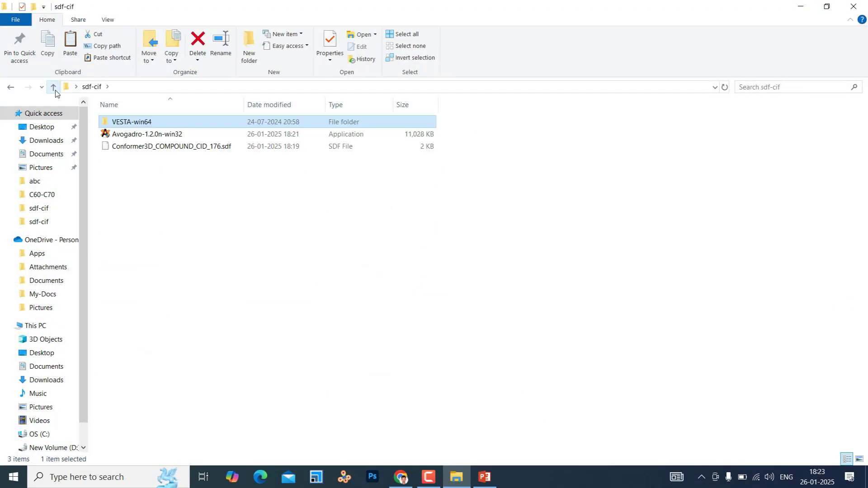
{"action": "left_click", "coordinate": [172, 147]}
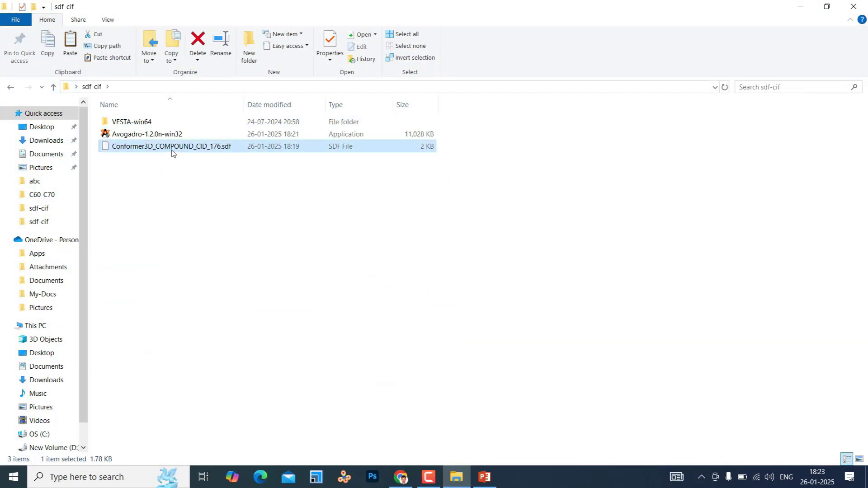
Minimize the folder window to reveal the desktop and launch Avogadro
{"action": "left_click", "coordinate": [90, 477]}
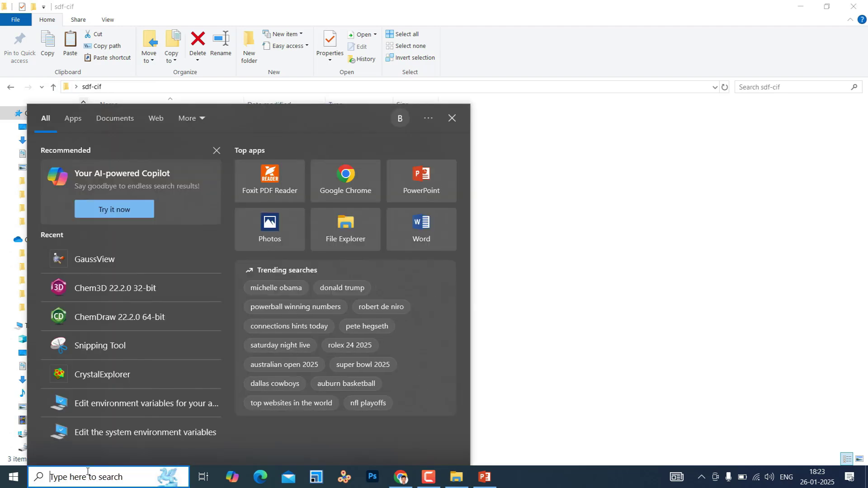
{"action": "left_click", "coordinate": [790, 110]}
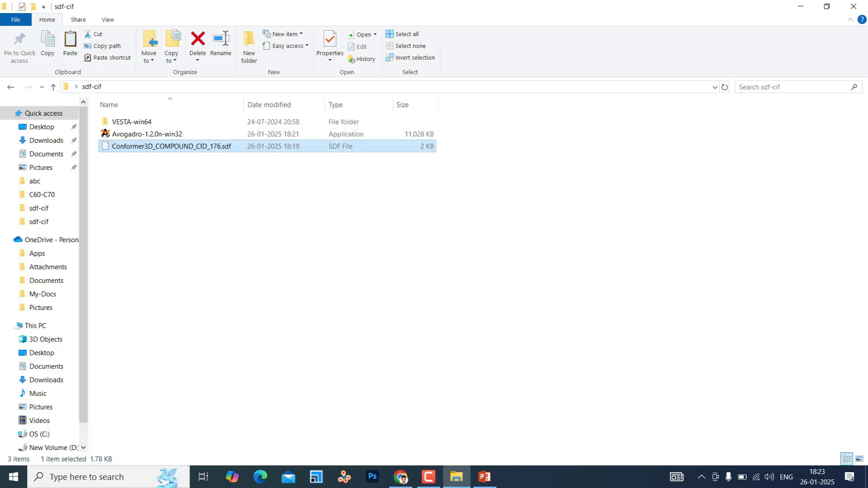
{"action": "left_click", "coordinate": [800, 6]}
{"action": "left_click", "coordinate": [296, 163]}
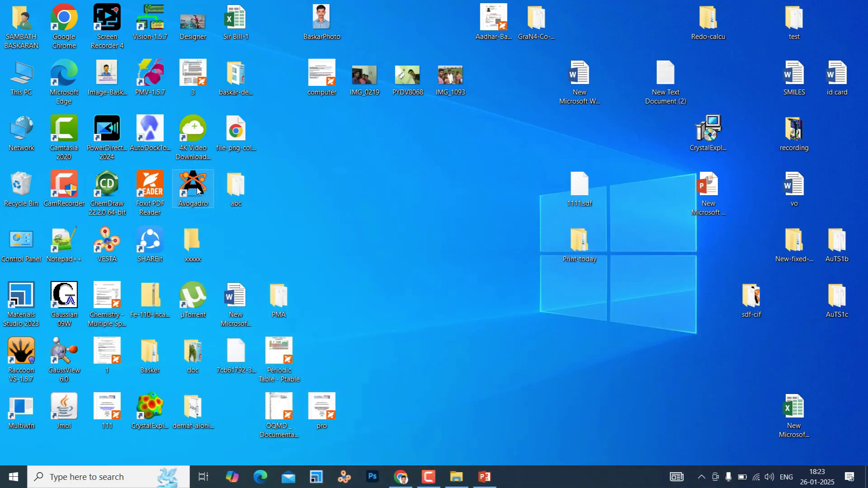
{"action": "double_click", "coordinate": [198, 190]}
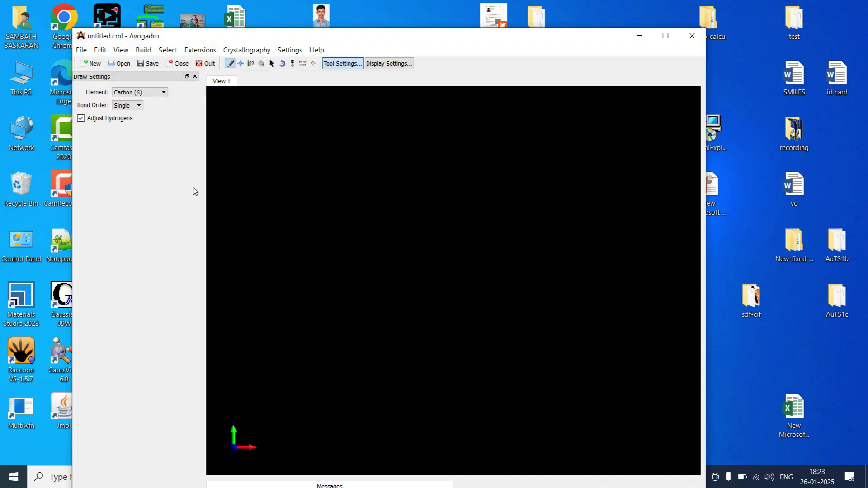
Open the sdf-cif folder and drag Conformer3D_COMPOUND_CID_176.sdf into Avogadro's 3D view
{"action": "double_click", "coordinate": [753, 301]}
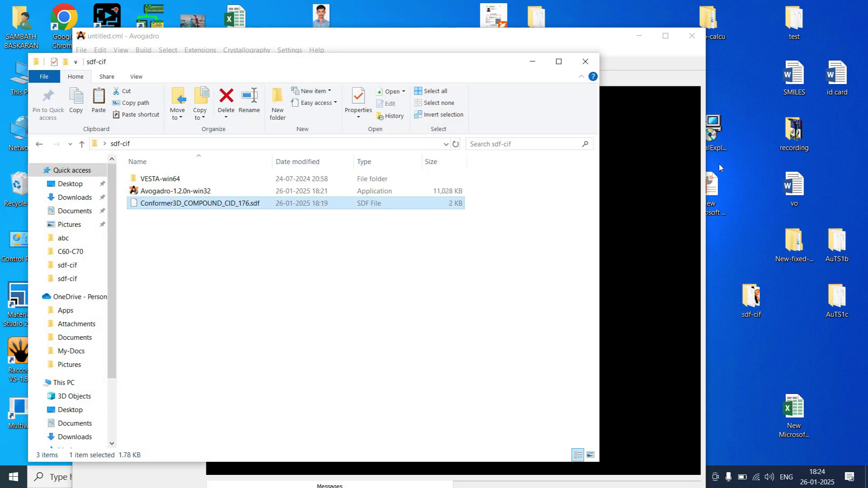
{"action": "left_click_drag", "start_coordinate": [316, 63], "coordinate": [785, 123]}
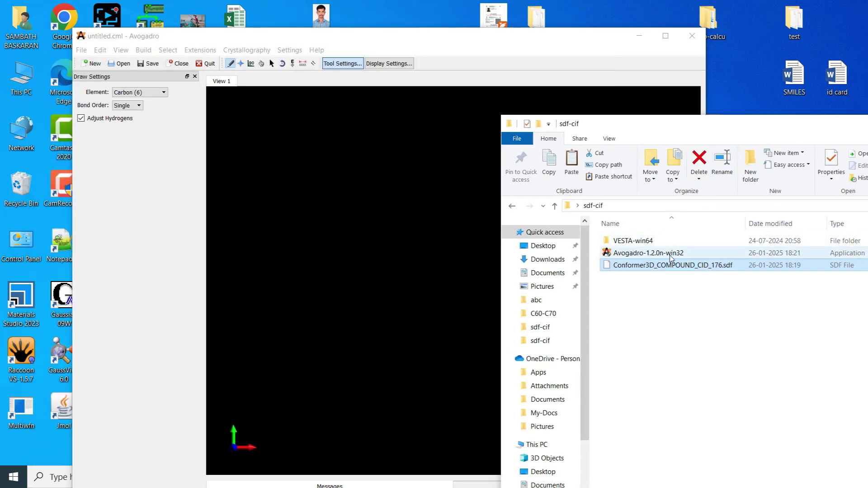
{"action": "left_click_drag", "start_coordinate": [665, 265], "coordinate": [420, 273]}
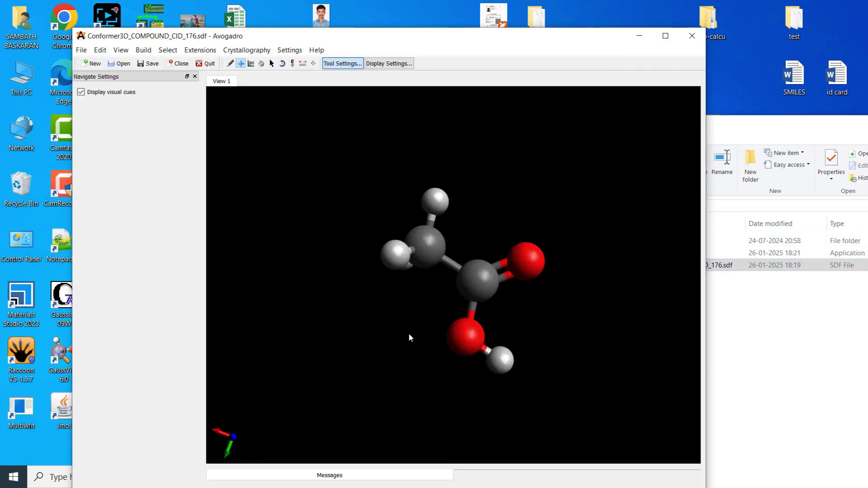
{"action": "left_click_drag", "start_coordinate": [408, 335], "coordinate": [484, 344]}
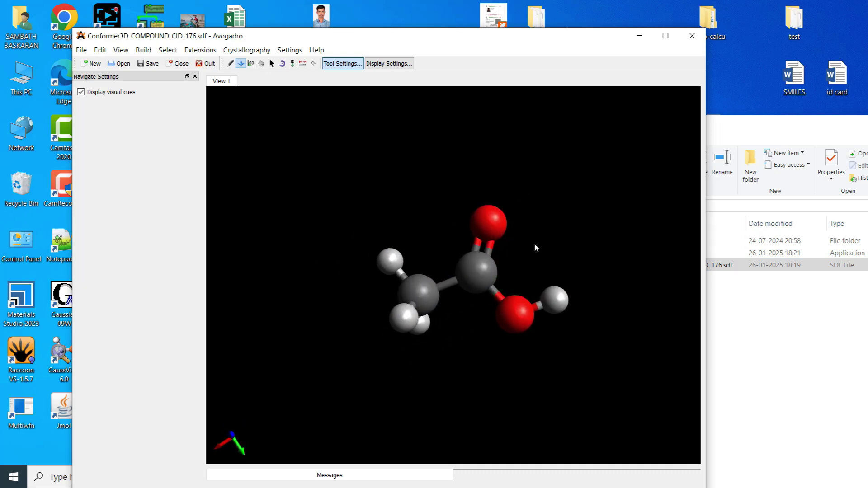
Set Save As to MDL SDfile (*.mol), named Acetic-acid, in the Desktop\sdf-cif folder
{"action": "left_click", "coordinate": [81, 50]}
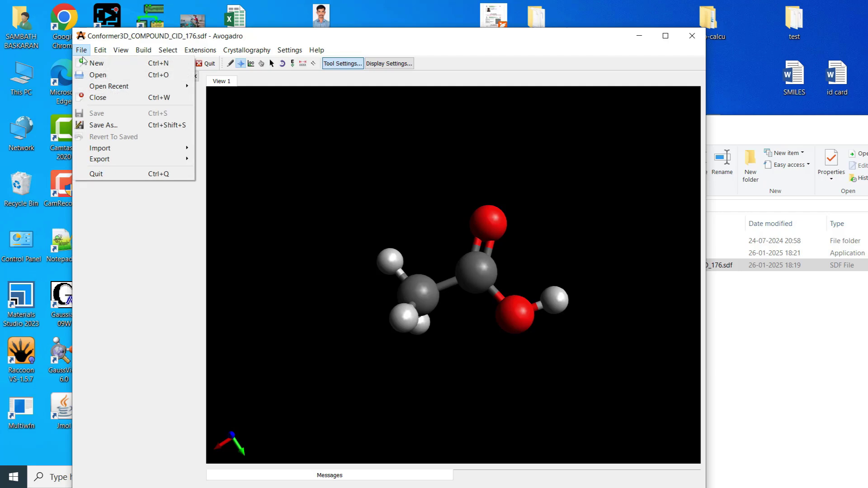
{"action": "left_click", "coordinate": [102, 125]}
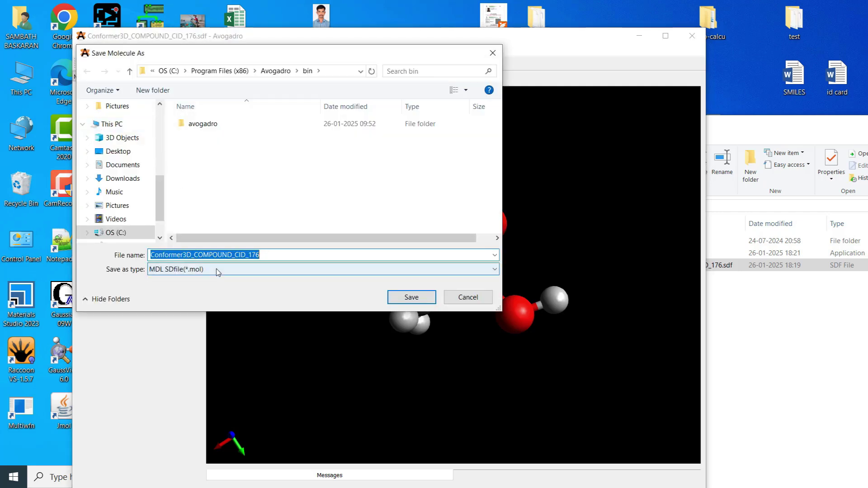
{"action": "left_click", "coordinate": [218, 271]}
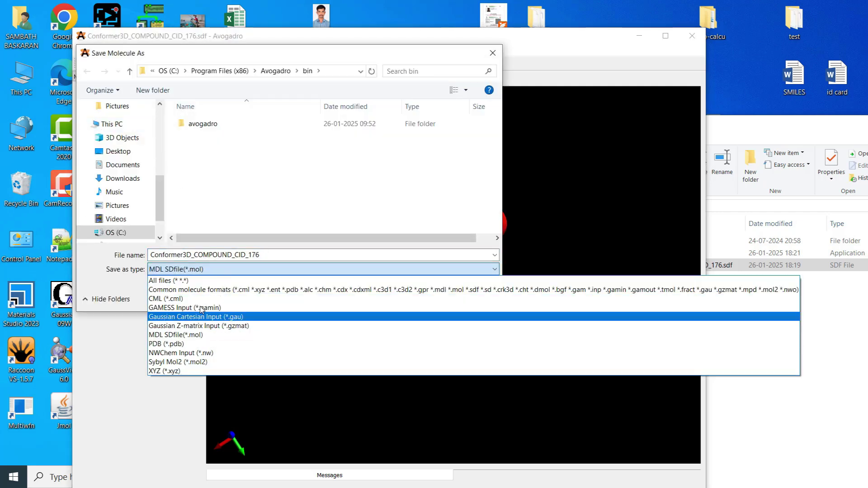
{"action": "left_click", "coordinate": [198, 337]}
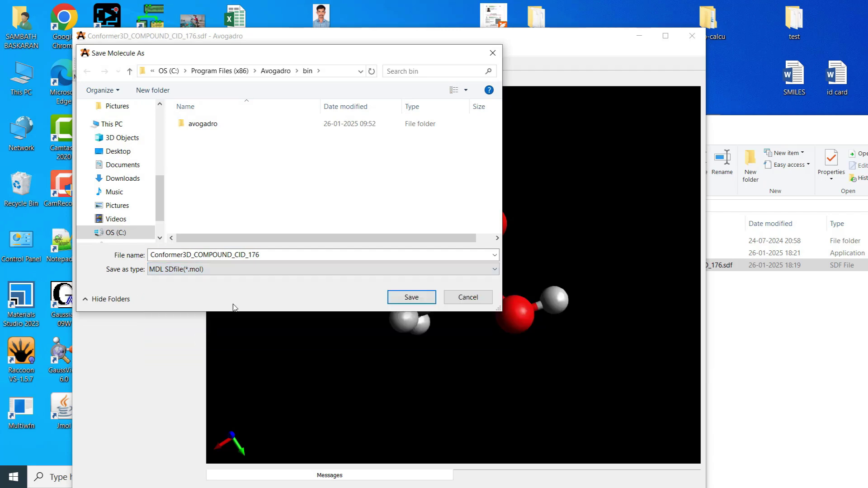
{"action": "double_click", "coordinate": [269, 256]}
{"action": "type", "text": "Acetic"}
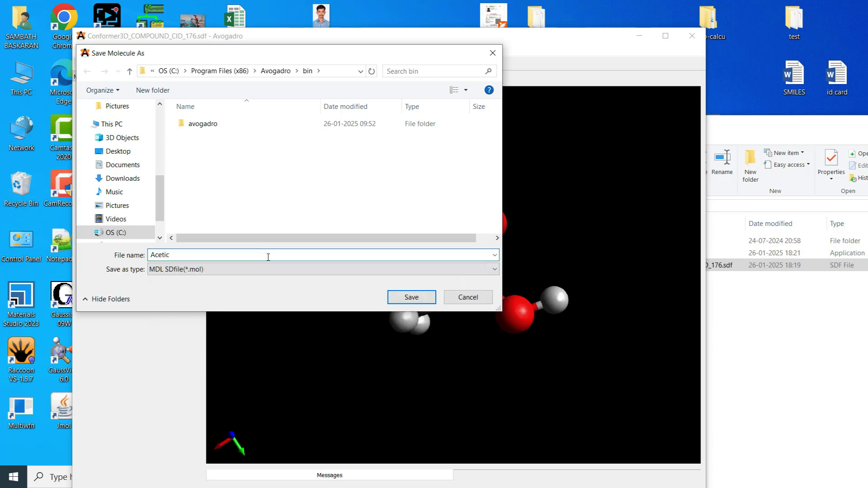
{"action": "type", "text": "-acid"}
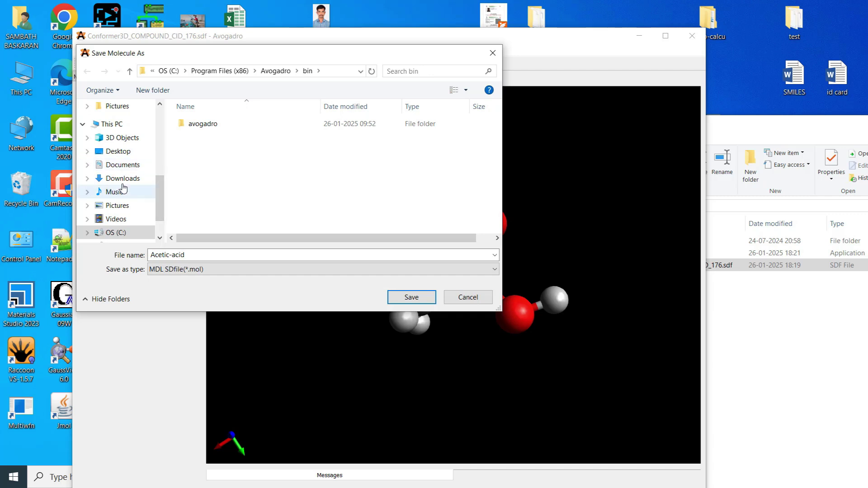
{"action": "left_click", "coordinate": [123, 153]}
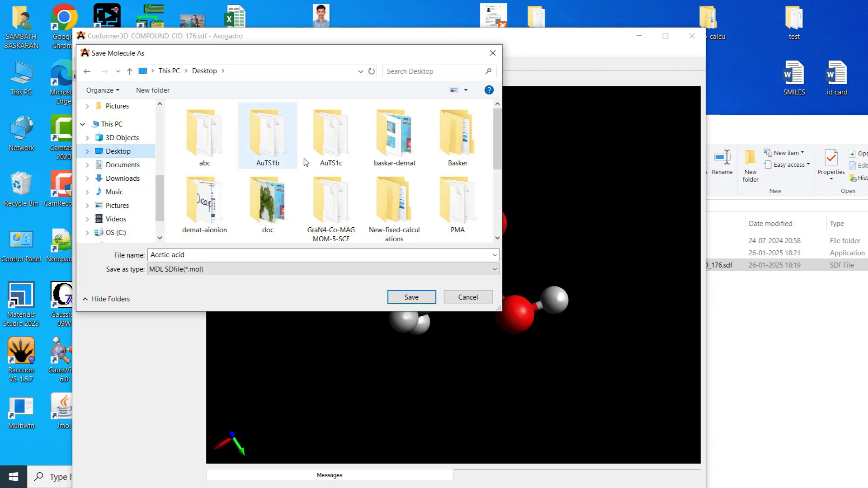
{"action": "scroll", "coordinate": [330, 199], "scroll_direction": "down", "scroll_amount": 3}
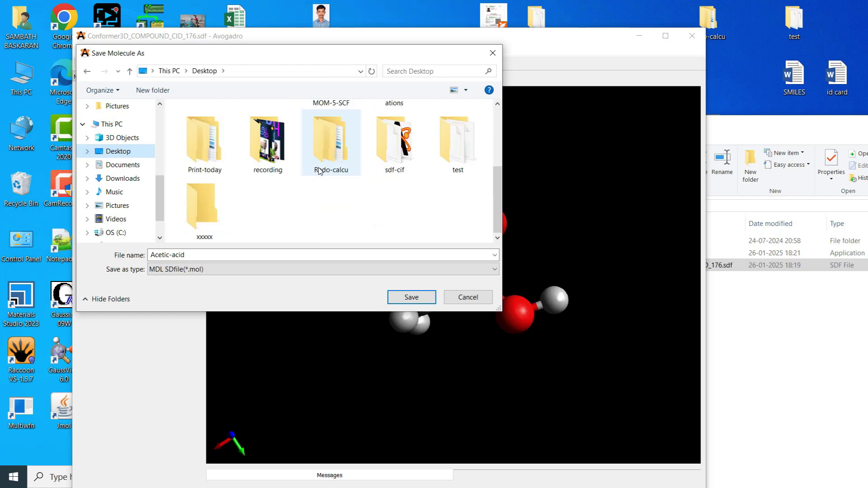
{"action": "double_click", "coordinate": [398, 150]}
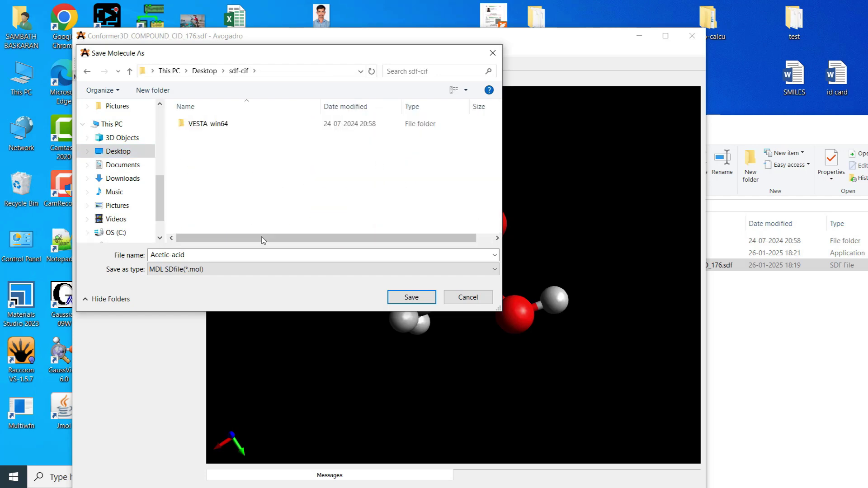
Save Acetic-acid.mol, minimize Avogadro behind the sdf-cif folder, and start VESTA
{"action": "left_click", "coordinate": [407, 297]}
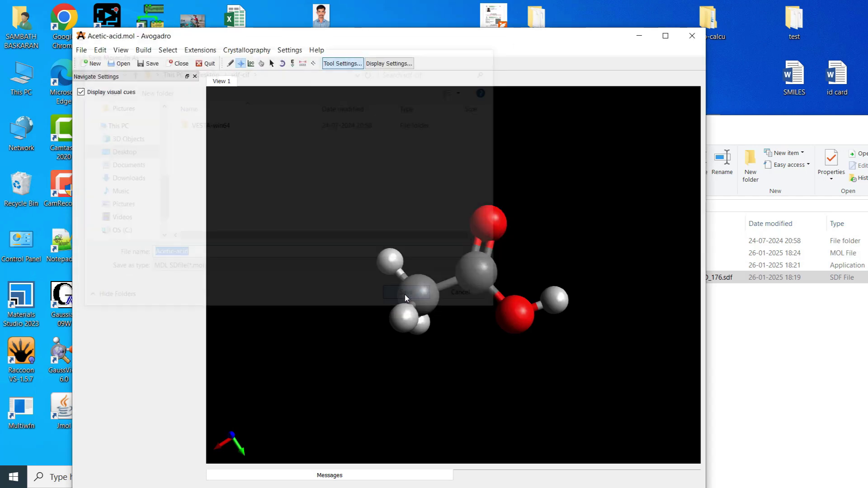
{"action": "left_click", "coordinate": [744, 321]}
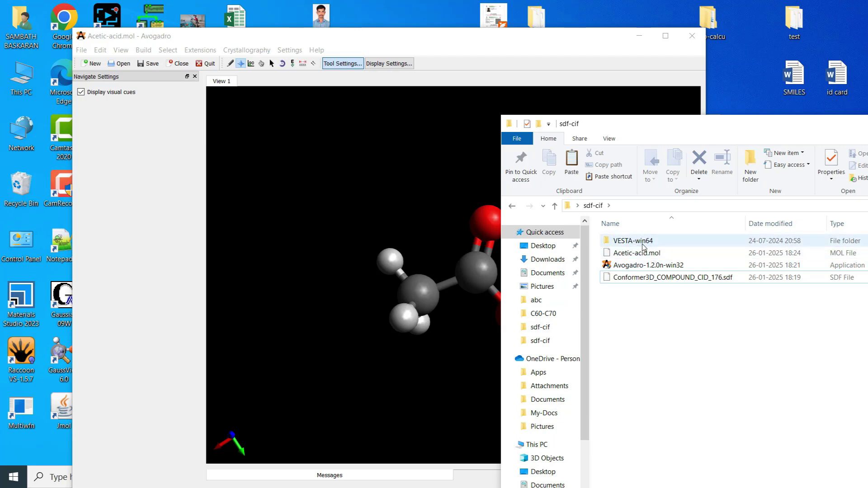
{"action": "left_click", "coordinate": [639, 36]}
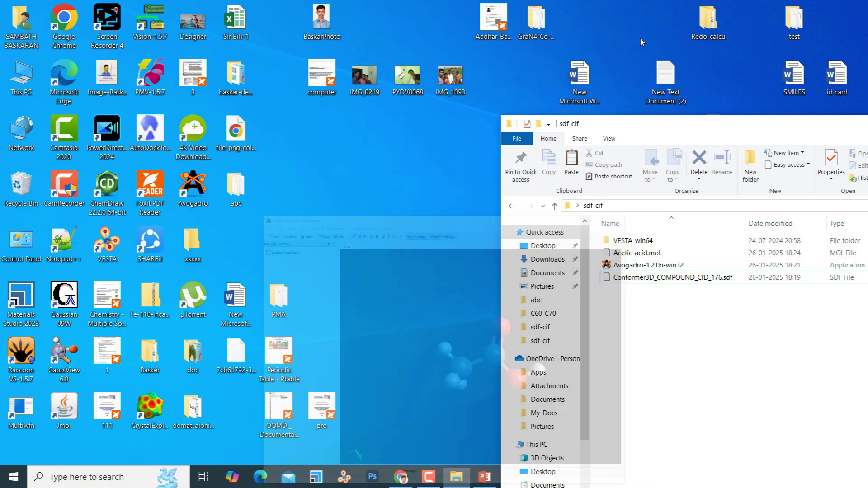
{"action": "left_click", "coordinate": [349, 476]}
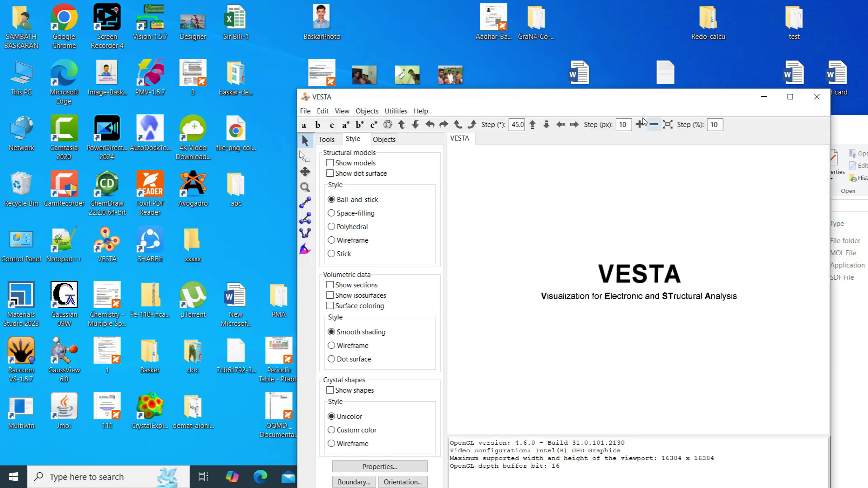
Drop Acetic-acid.mol into VESTA and rotate the acetic acid ball-and-stick model
{"action": "left_click_drag", "start_coordinate": [630, 110], "coordinate": [355, 28]}
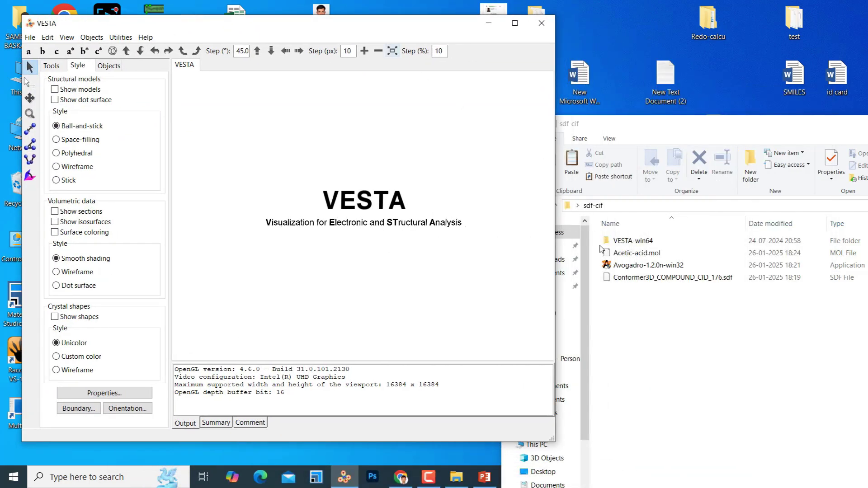
{"action": "left_click_drag", "start_coordinate": [645, 257], "coordinate": [321, 220]}
{"action": "left_click_drag", "start_coordinate": [375, 304], "coordinate": [403, 242]}
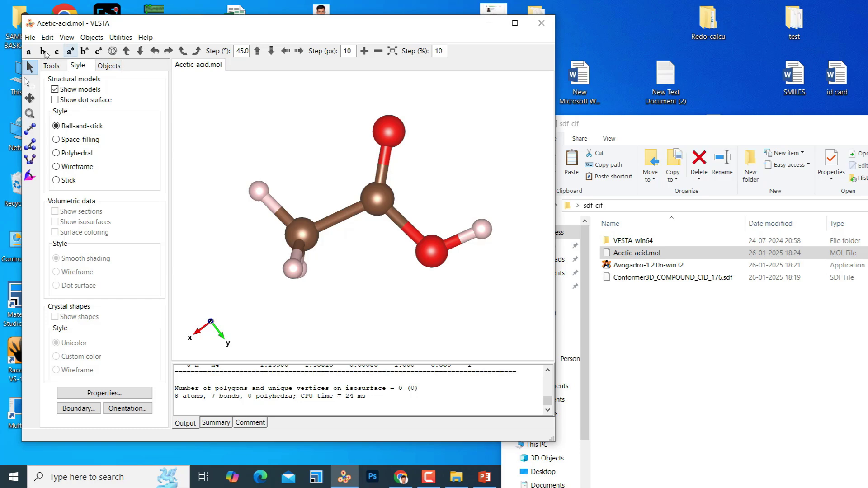
{"action": "left_click", "coordinate": [30, 39]}
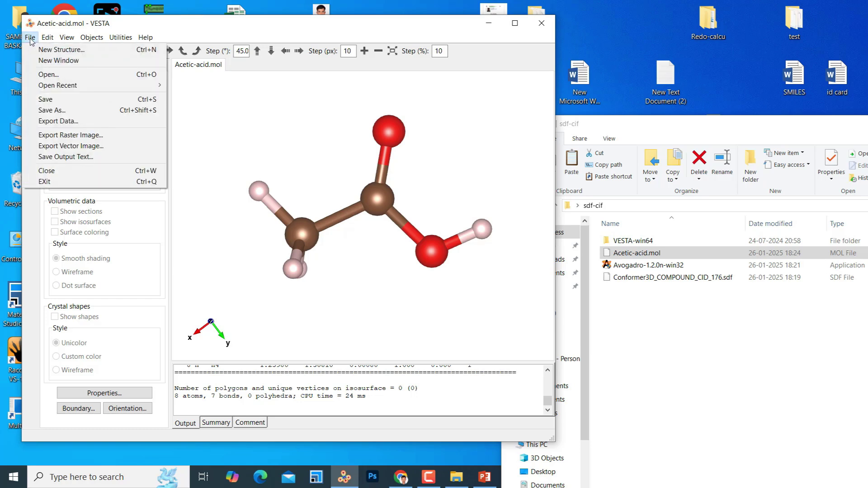
Export the structure with Export Data as CIF file Acetic-acid.cif into sdf-cif
{"action": "left_click", "coordinate": [55, 122]}
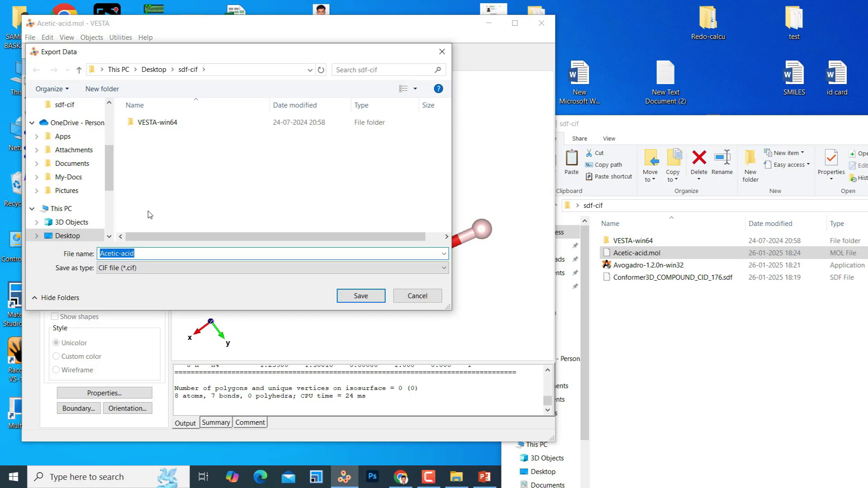
{"action": "left_click", "coordinate": [147, 267]}
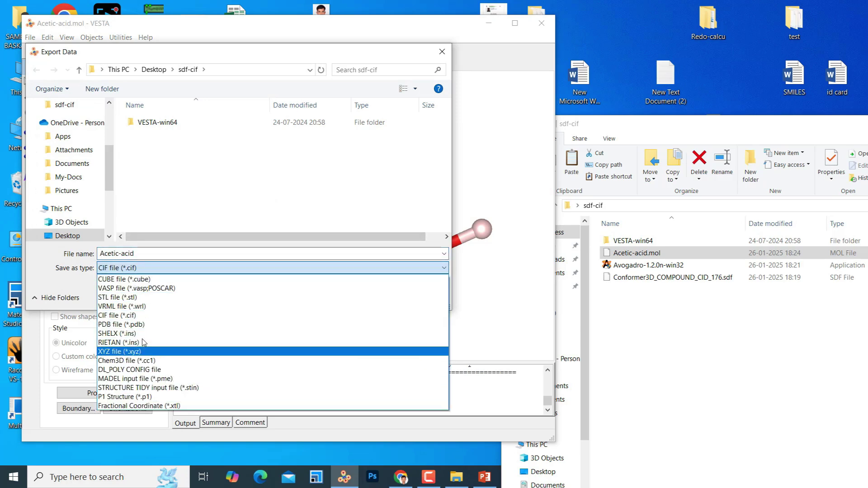
{"action": "left_click", "coordinate": [126, 316]}
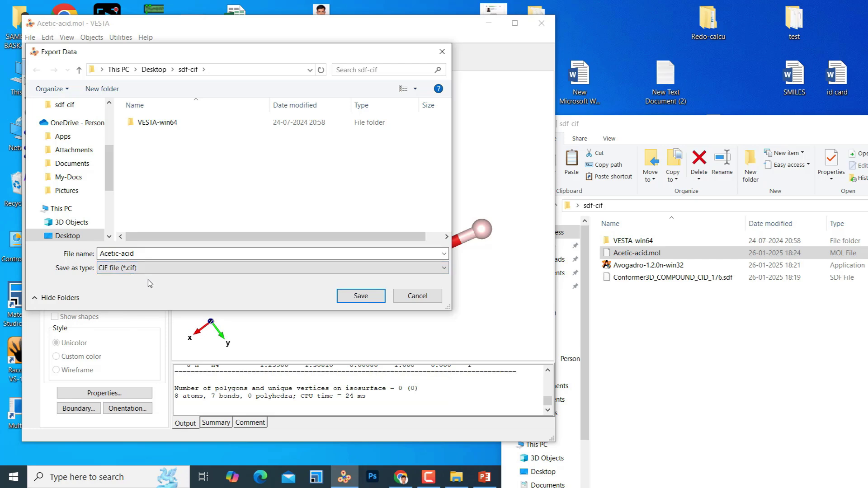
{"action": "left_click", "coordinate": [358, 296]}
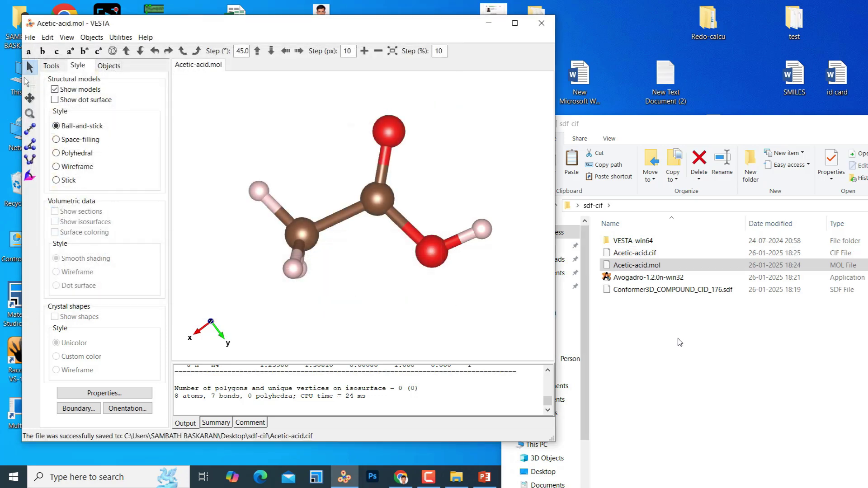
{"action": "left_click", "coordinate": [680, 342]}
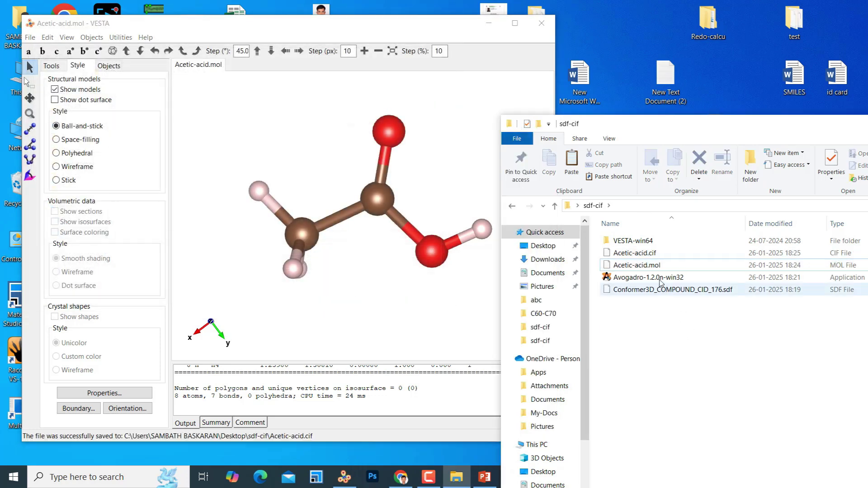
Open Conformer3D_COMPOUND_CID_176.sdf in Notepad++ using Edit with Notepad++
{"action": "left_click", "coordinate": [641, 265]}
{"action": "left_click", "coordinate": [642, 254]}
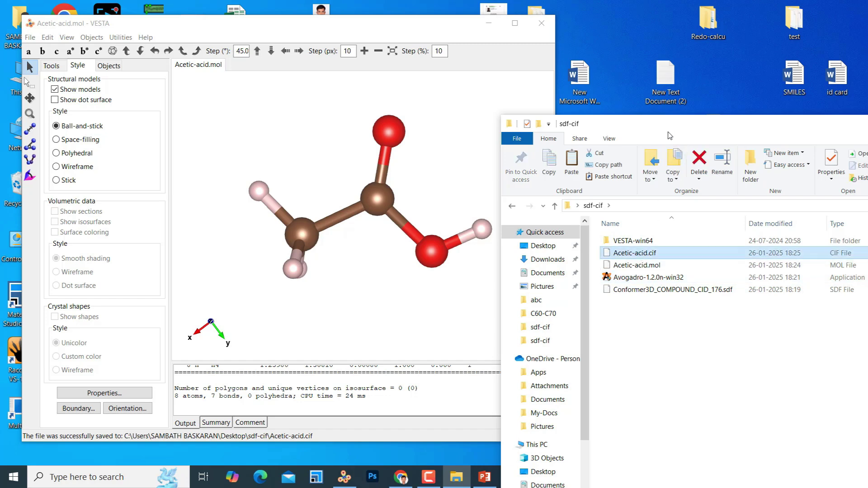
{"action": "left_click_drag", "start_coordinate": [680, 133], "coordinate": [375, 68]}
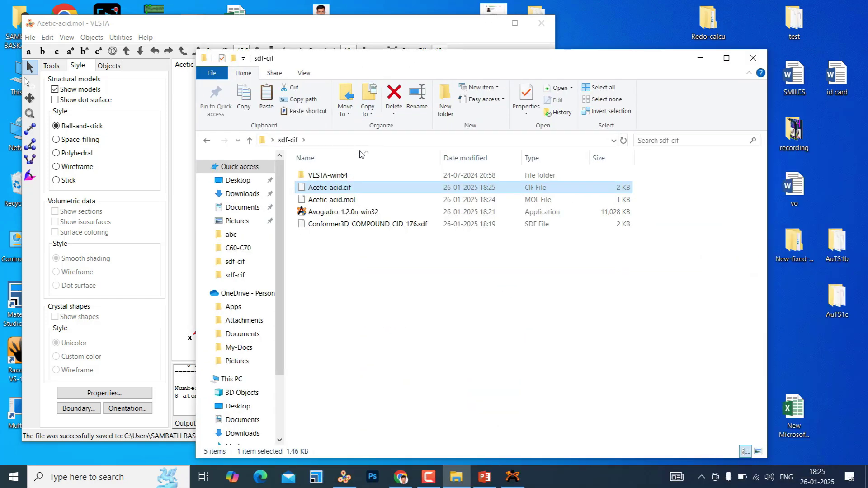
{"action": "left_click", "coordinate": [355, 224]}
{"action": "right_click", "coordinate": [356, 225]}
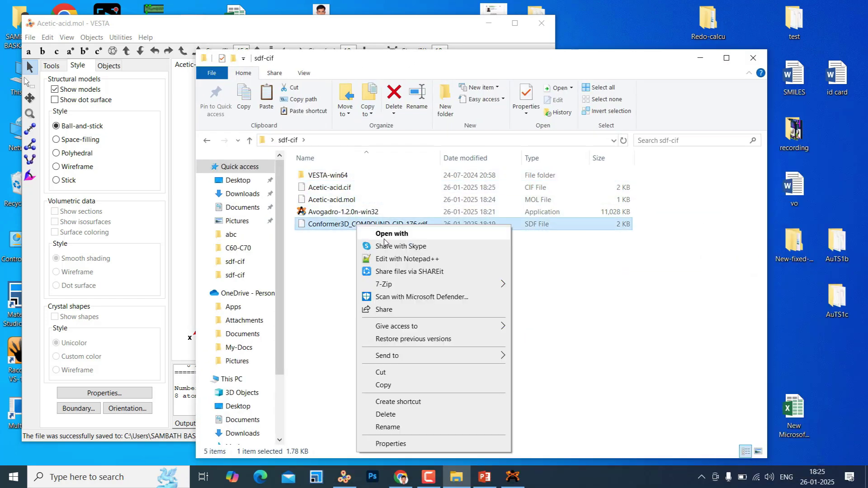
{"action": "left_click", "coordinate": [391, 260]}
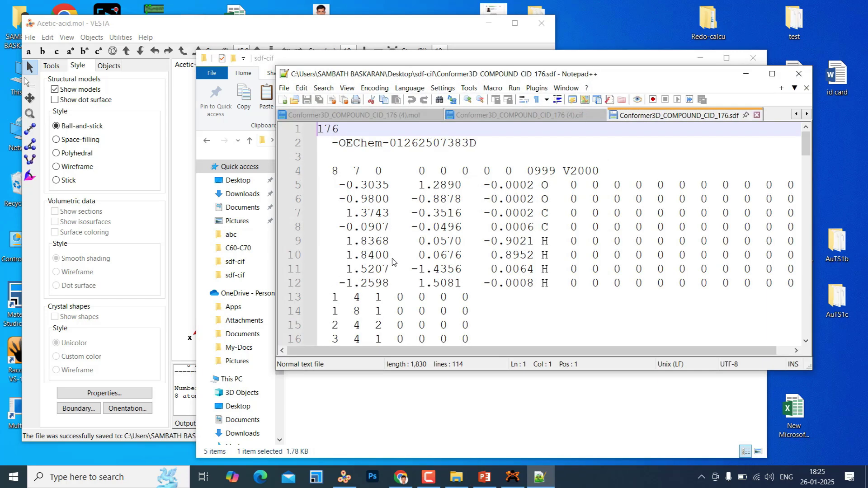
Close all open Notepad++ documents and dismiss the Run dialog
{"action": "left_click", "coordinate": [283, 88]}
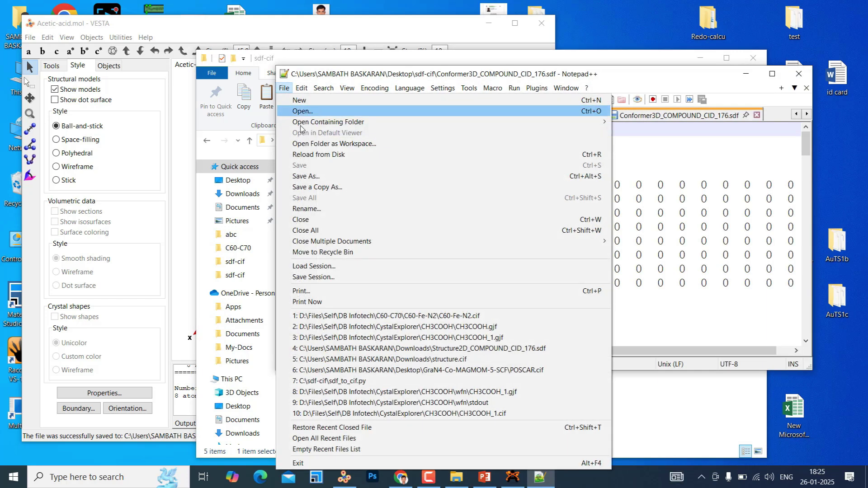
{"action": "left_click", "coordinate": [307, 230]}
{"action": "left_click", "coordinate": [514, 88]}
{"action": "left_click", "coordinate": [526, 99]}
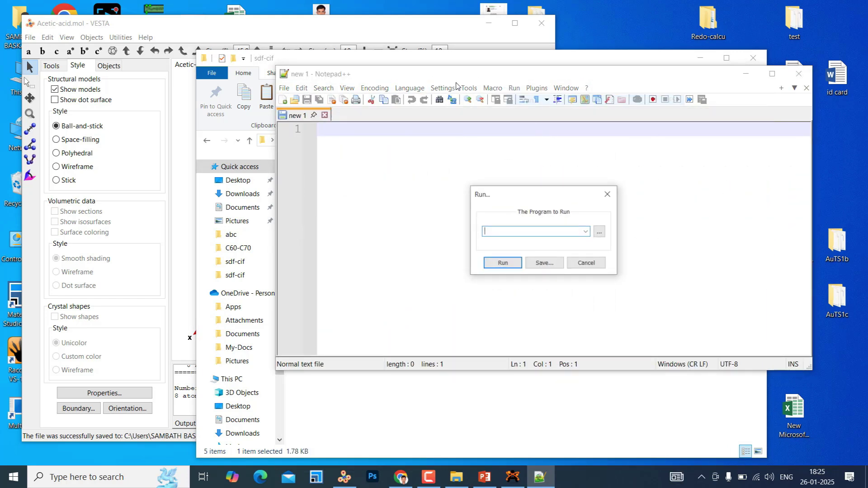
{"action": "left_click", "coordinate": [607, 194]}
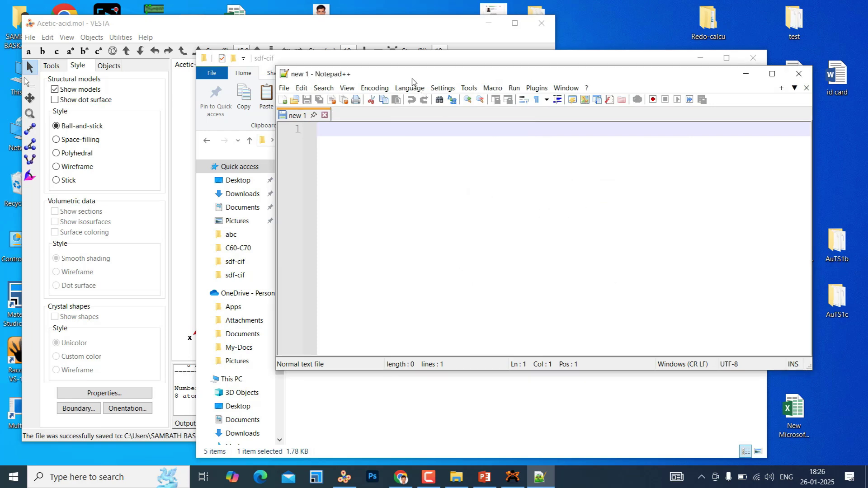
Reopen the SDF, add Acetic-acid.mol and Acetic-acid.cif as tabs, and maximize Notepad++
{"action": "left_click_drag", "start_coordinate": [412, 80], "coordinate": [536, 90]}
{"action": "double_click", "coordinate": [354, 225]}
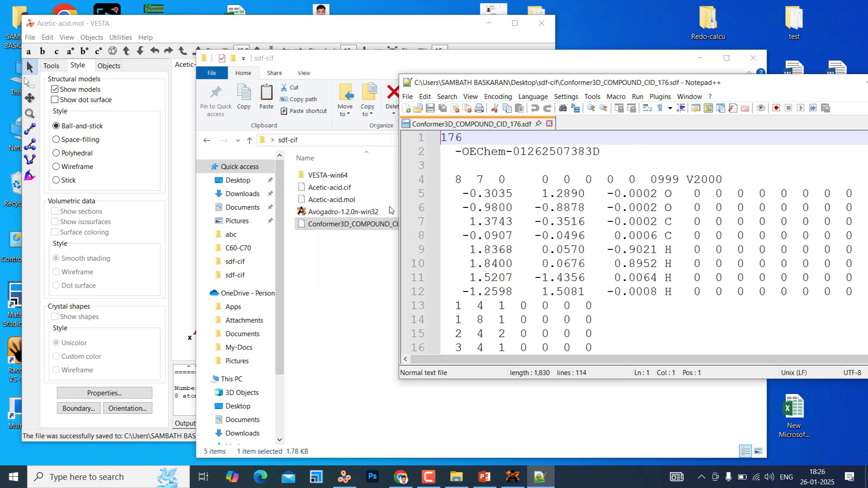
{"action": "left_click_drag", "start_coordinate": [332, 200], "coordinate": [583, 204]}
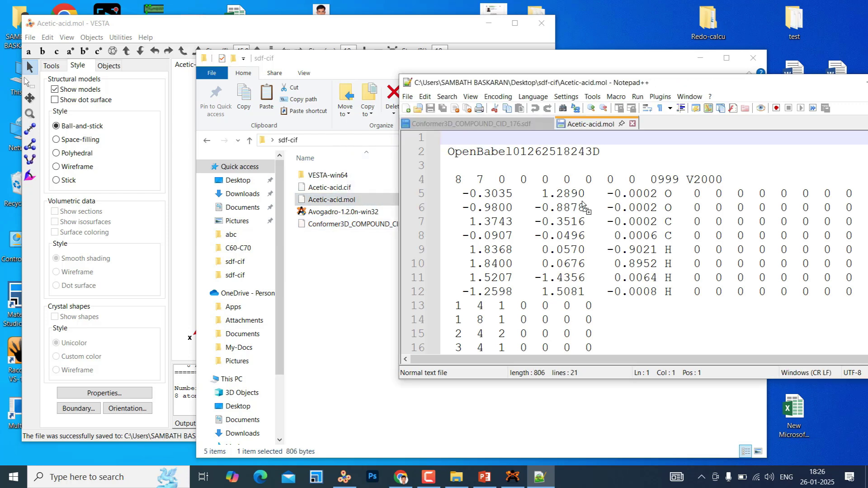
{"action": "left_click_drag", "start_coordinate": [331, 187], "coordinate": [664, 201]}
{"action": "double_click", "coordinate": [786, 85]}
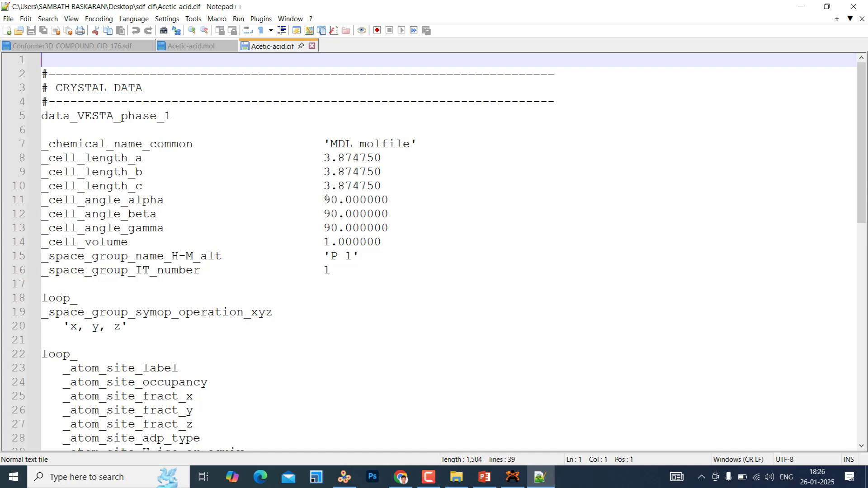
{"action": "left_click_drag", "start_coordinate": [367, 257], "coordinate": [290, 257]}
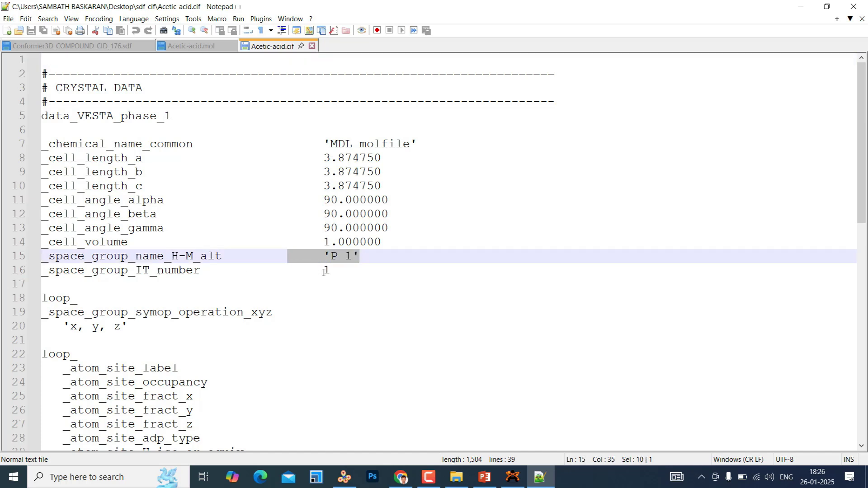
{"action": "scroll", "coordinate": [325, 270], "scroll_direction": "down", "scroll_amount": 6}
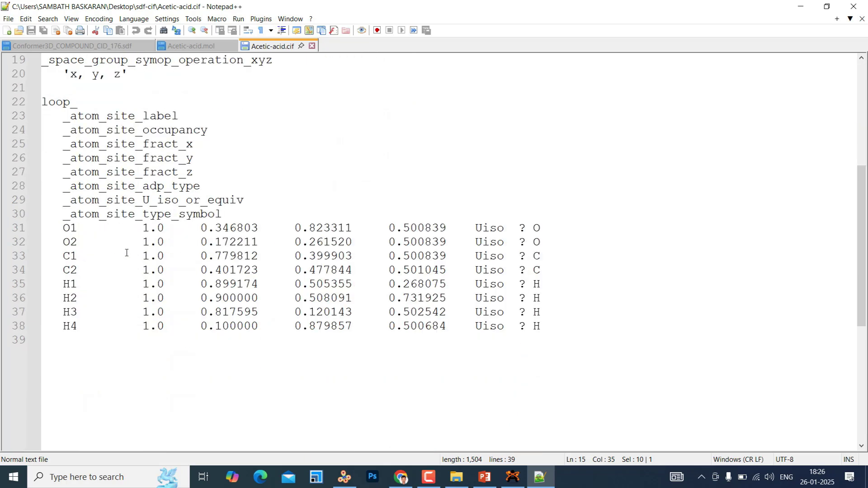
{"action": "left_click_drag", "start_coordinate": [43, 230], "coordinate": [517, 326]}
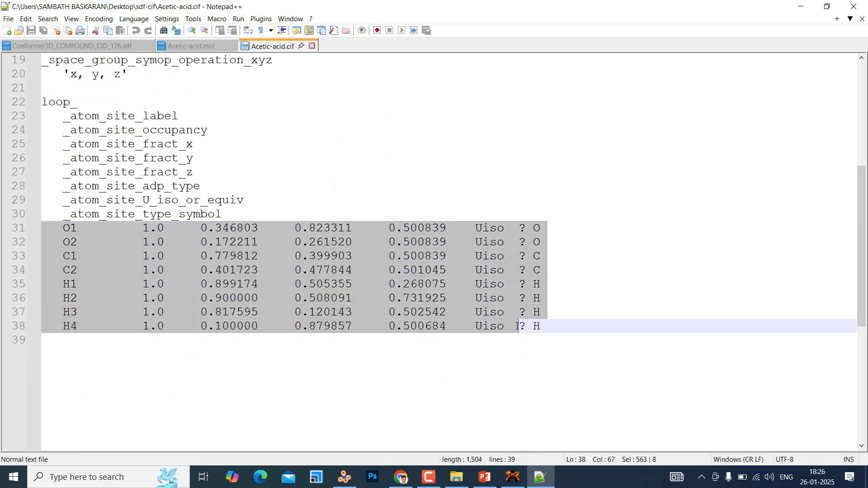
{"action": "left_click", "coordinate": [551, 330]}
{"action": "scroll", "coordinate": [538, 312], "scroll_direction": "up", "scroll_amount": 6}
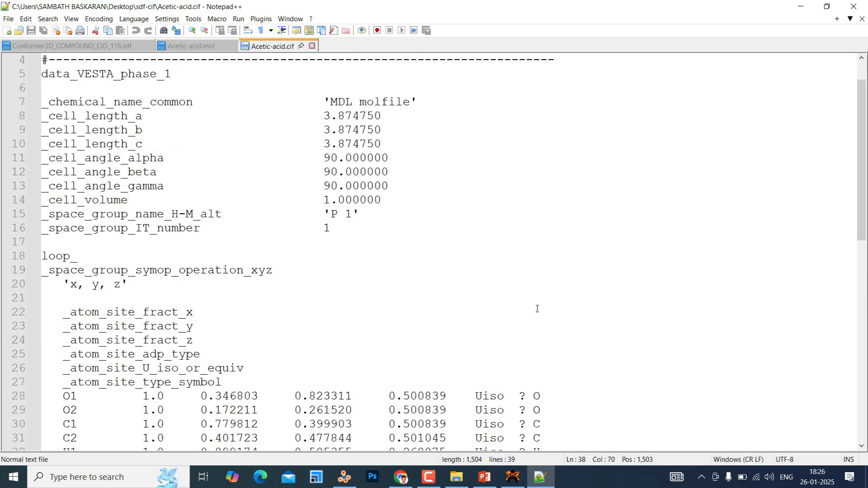